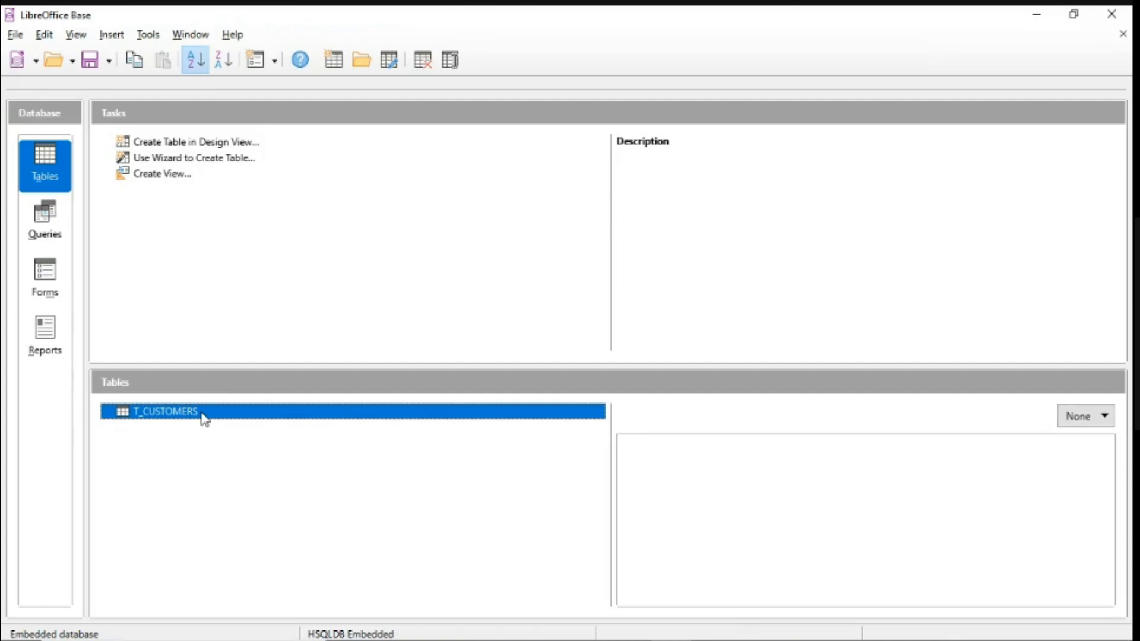
- Compare the T_CUSTOMERS field design with the homework PDF, then close the design view
{"action": "right_click", "coordinate": [205, 419]}
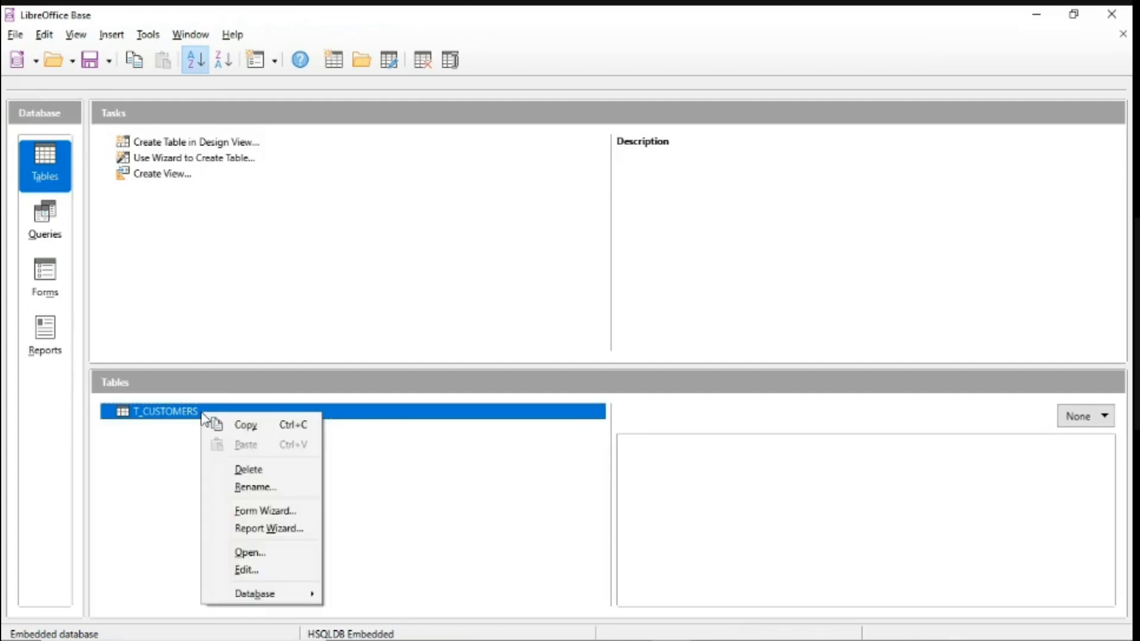
{"action": "left_click", "coordinate": [266, 571]}
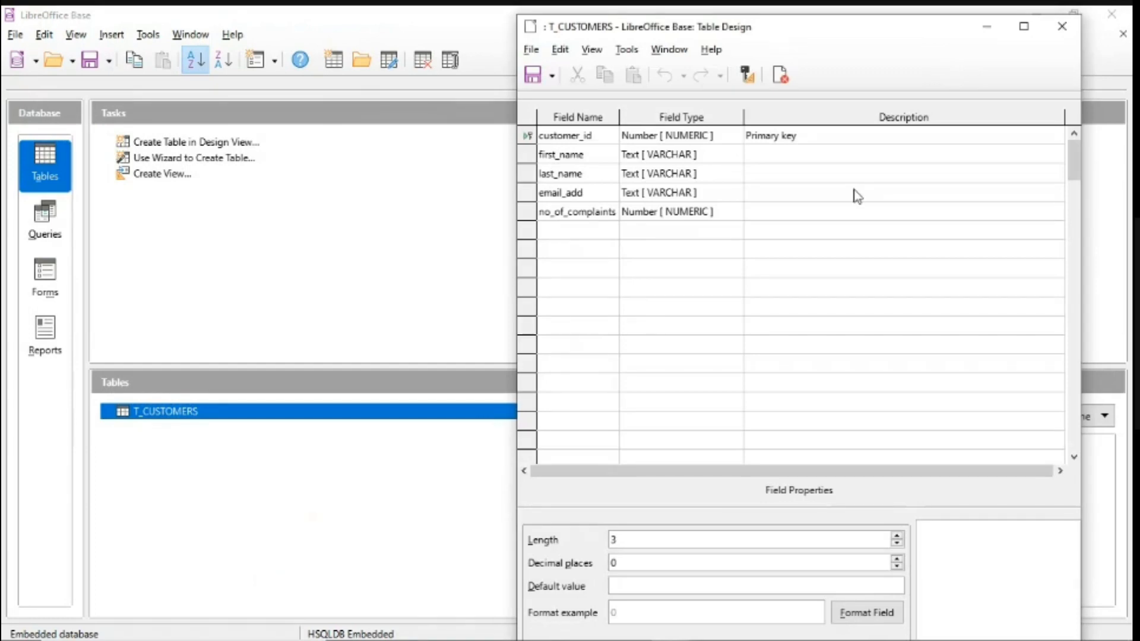
{"action": "mouse_move", "coordinate": [668, 630]}
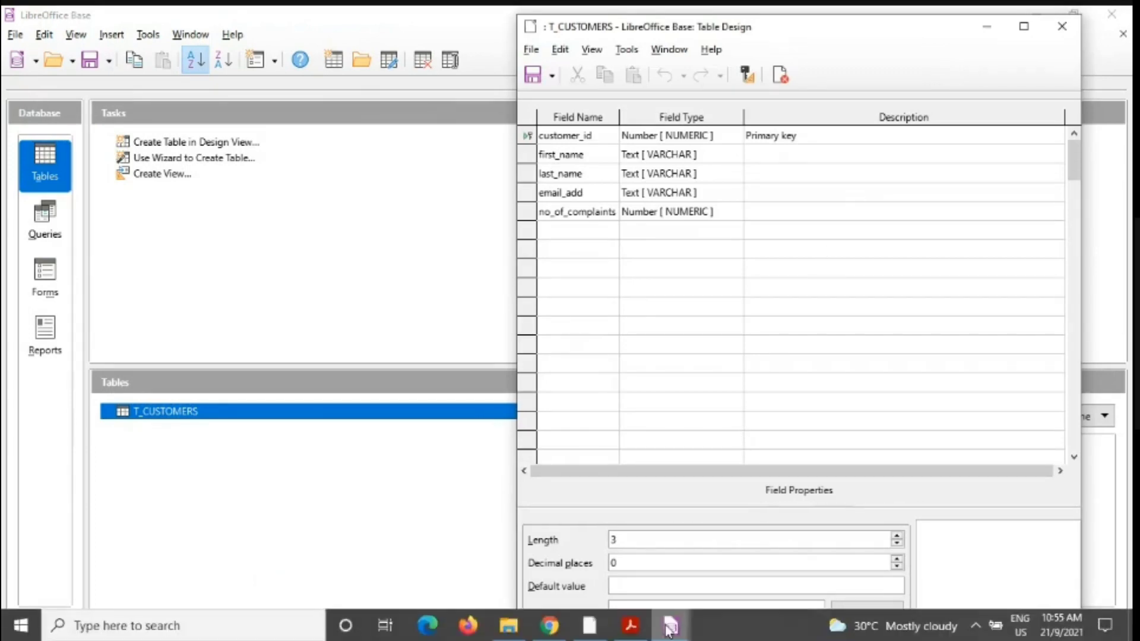
{"action": "left_click", "coordinate": [630, 626]}
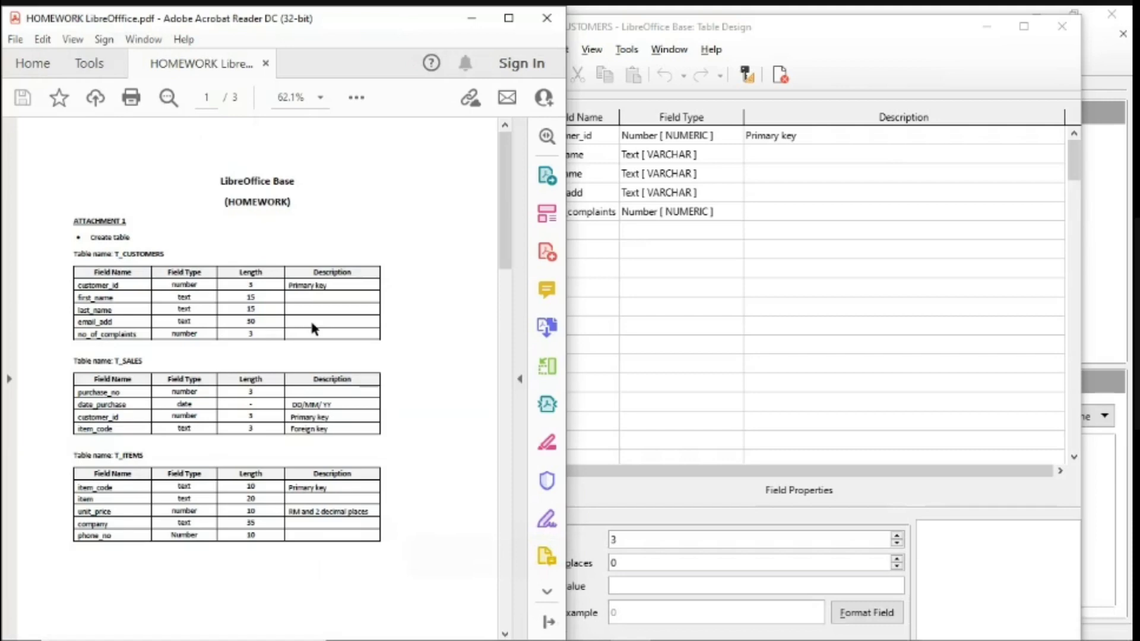
{"action": "left_click", "coordinate": [471, 25]}
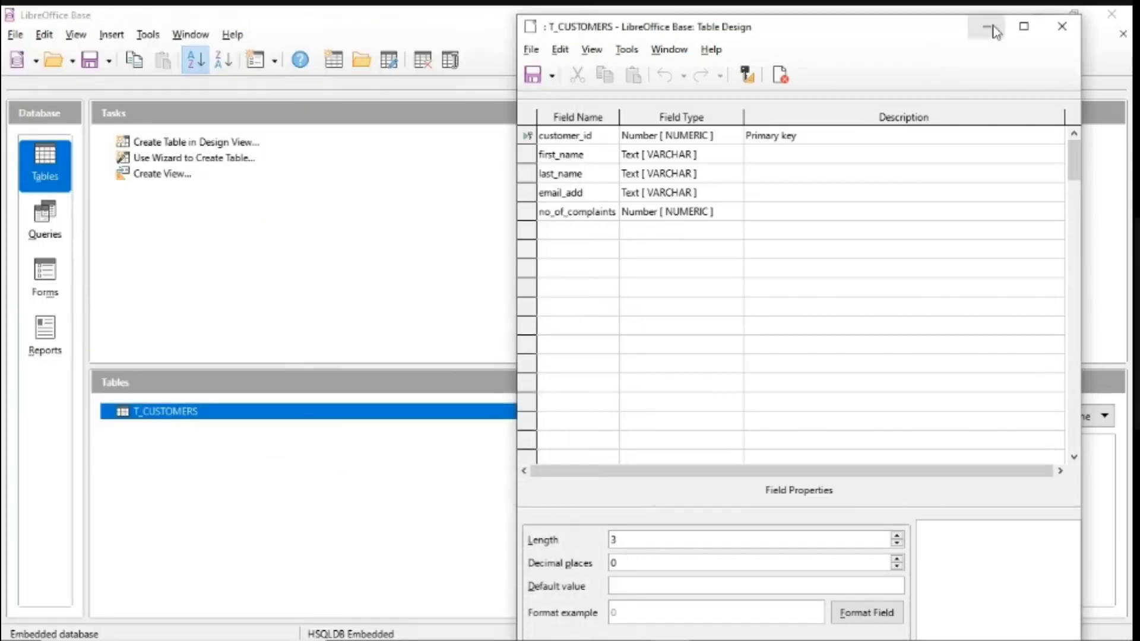
{"action": "left_click", "coordinate": [1061, 30]}
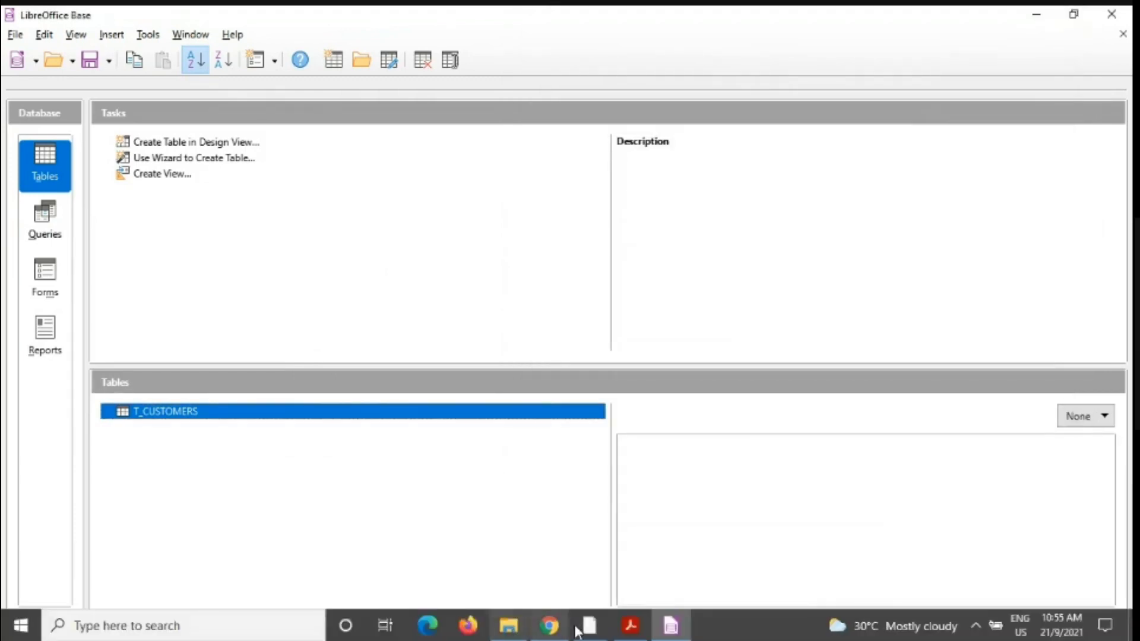
- On page 2, select the T_CUSTOMERS records table from the customer_id header to the tenth row
{"action": "left_click", "coordinate": [633, 626]}
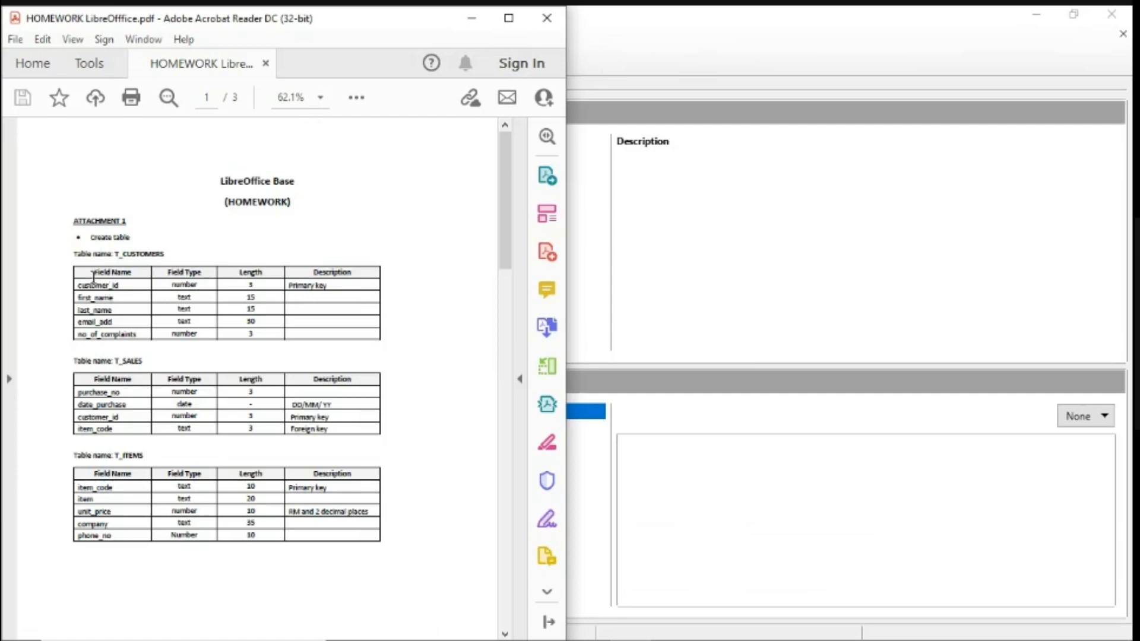
{"action": "left_click_drag", "start_coordinate": [91, 272], "coordinate": [333, 333]}
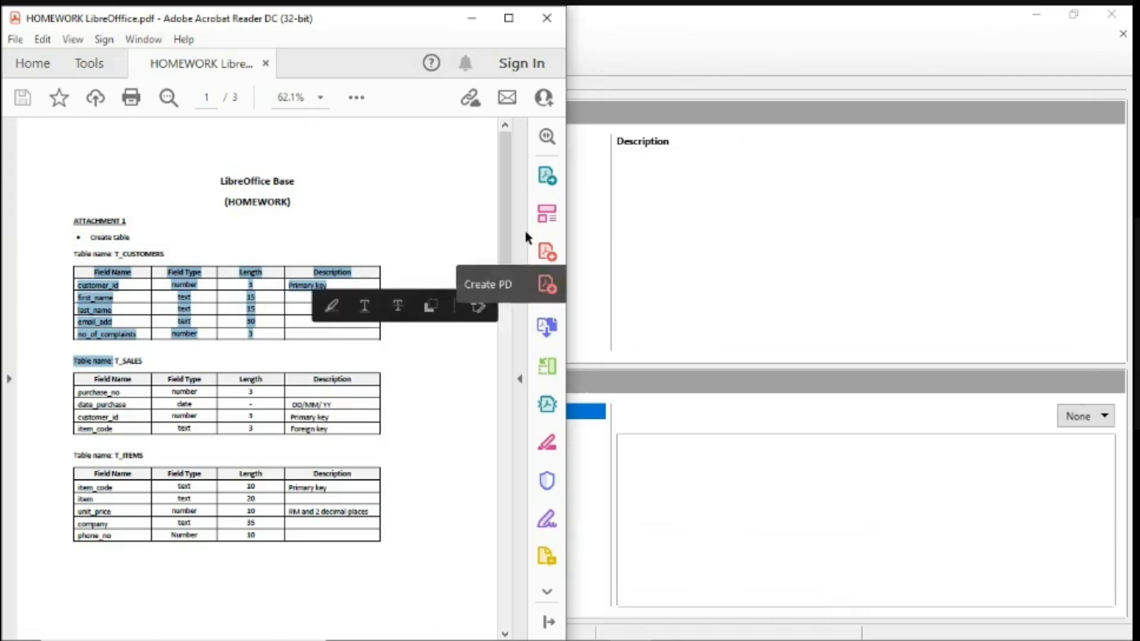
{"action": "left_click", "coordinate": [438, 208]}
{"action": "left_click_drag", "start_coordinate": [501, 197], "coordinate": [501, 362]}
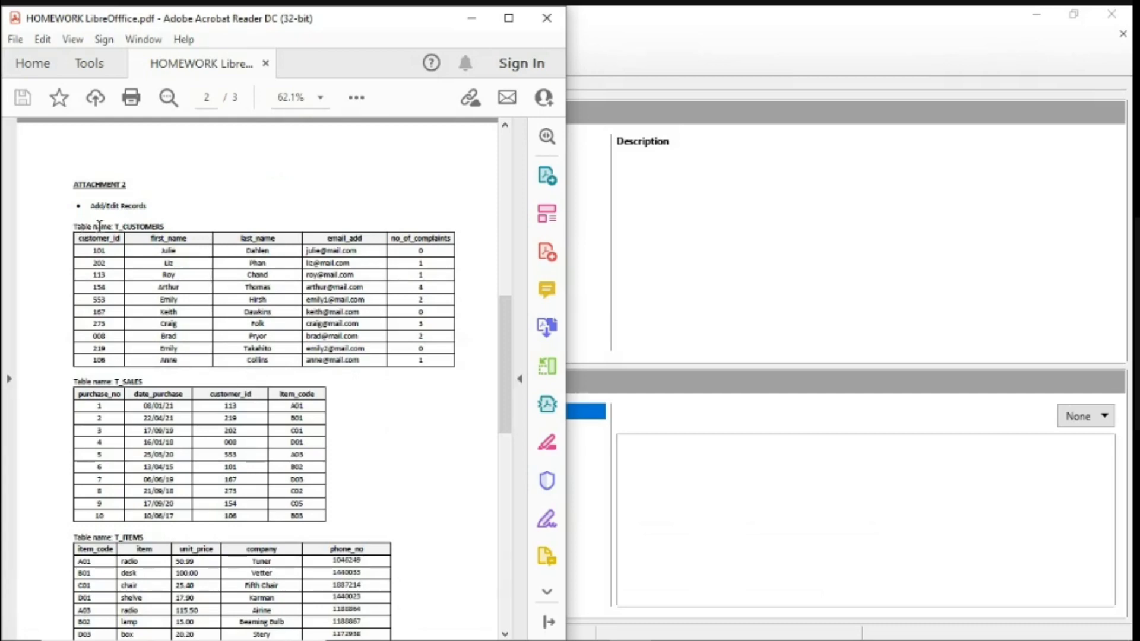
{"action": "left_click_drag", "start_coordinate": [77, 236], "coordinate": [432, 359]}
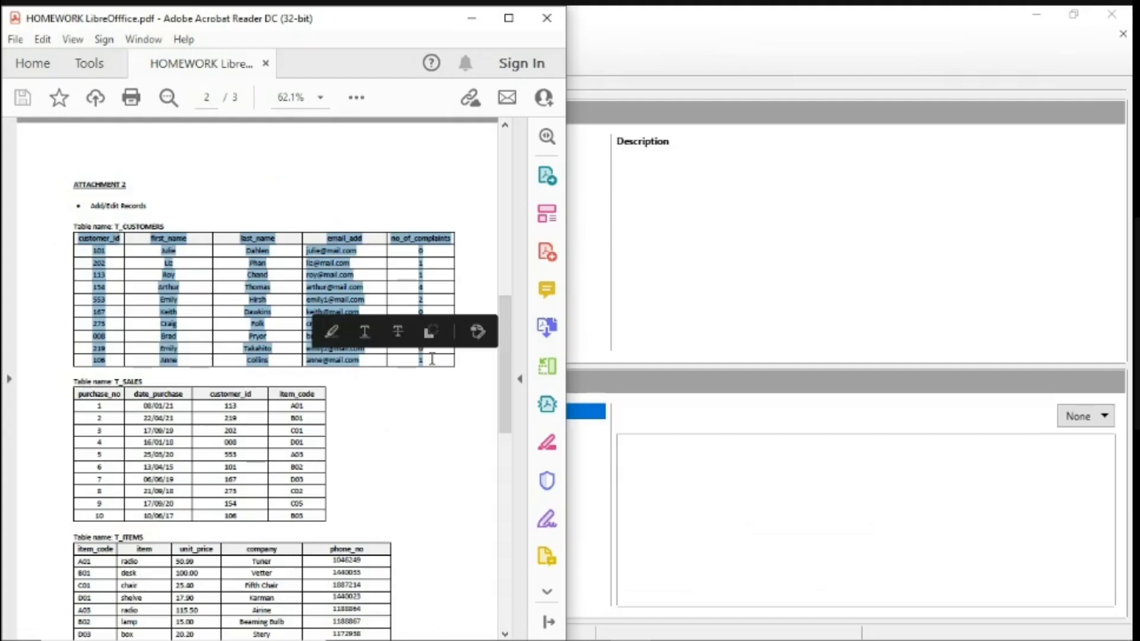
{"action": "right_click", "coordinate": [433, 359]}
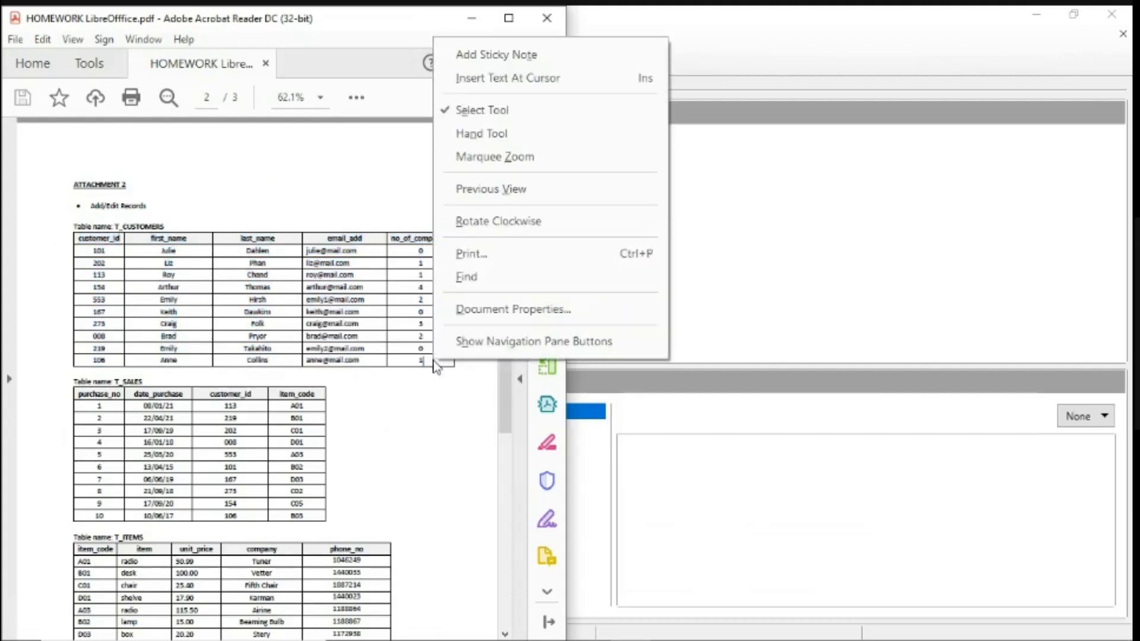
{"action": "left_click", "coordinate": [79, 248]}
{"action": "double_click", "coordinate": [94, 238]}
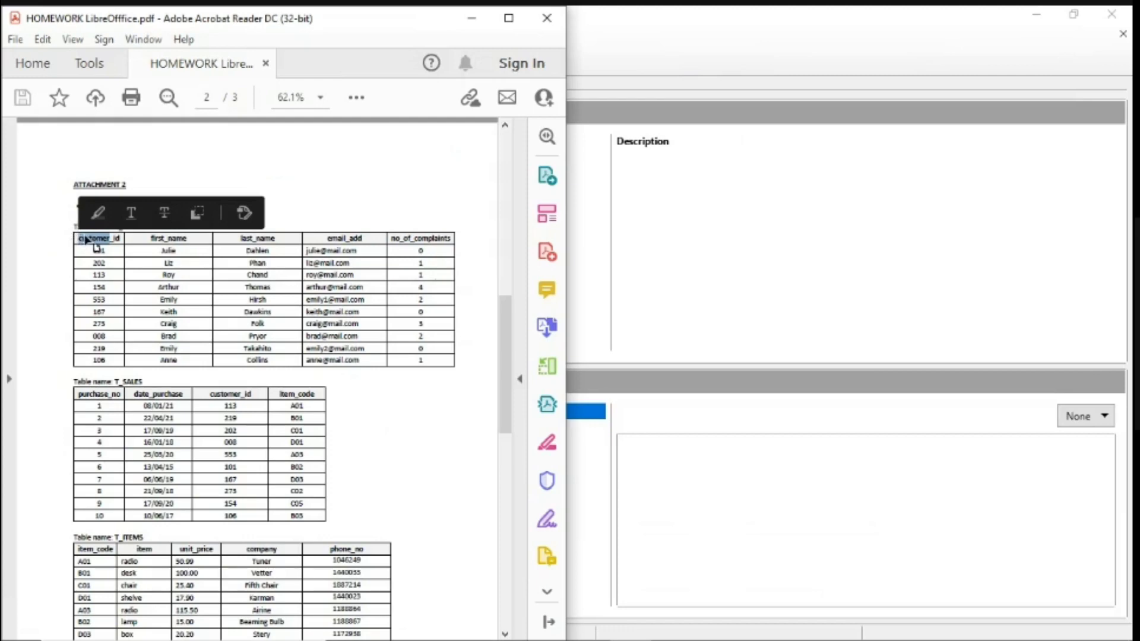
{"action": "left_click", "coordinate": [442, 366]}
{"action": "left_click_drag", "start_coordinate": [66, 243], "coordinate": [425, 361]}
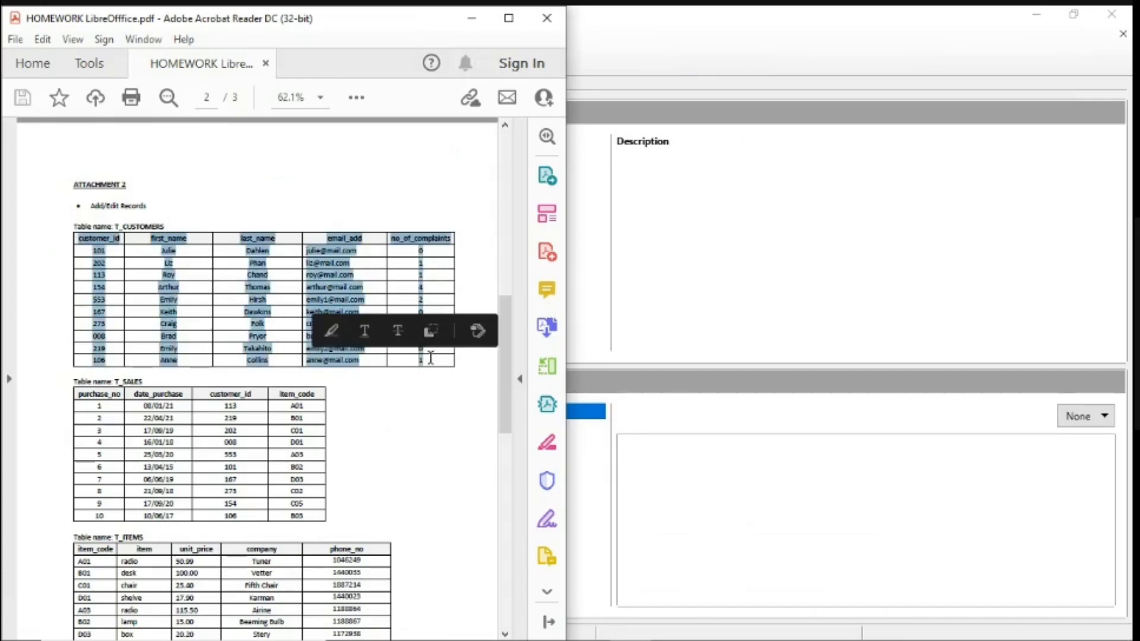
- Open T_CUSTOMERS in data view and paste the copied records into the first customer_id cell
{"action": "left_click", "coordinate": [727, 432]}
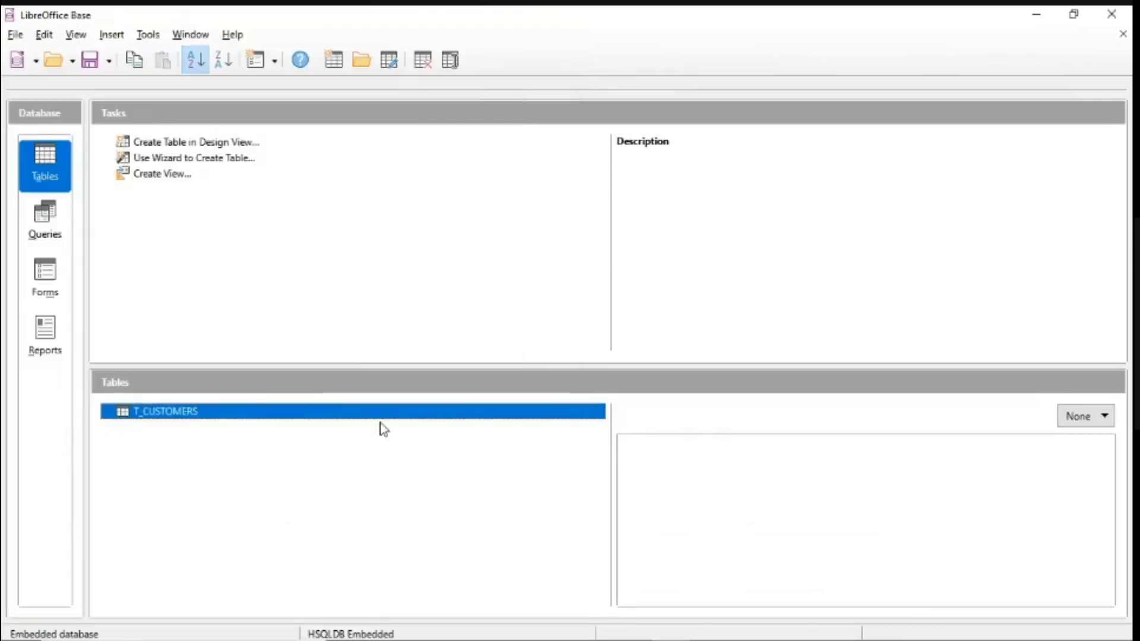
{"action": "double_click", "coordinate": [350, 417]}
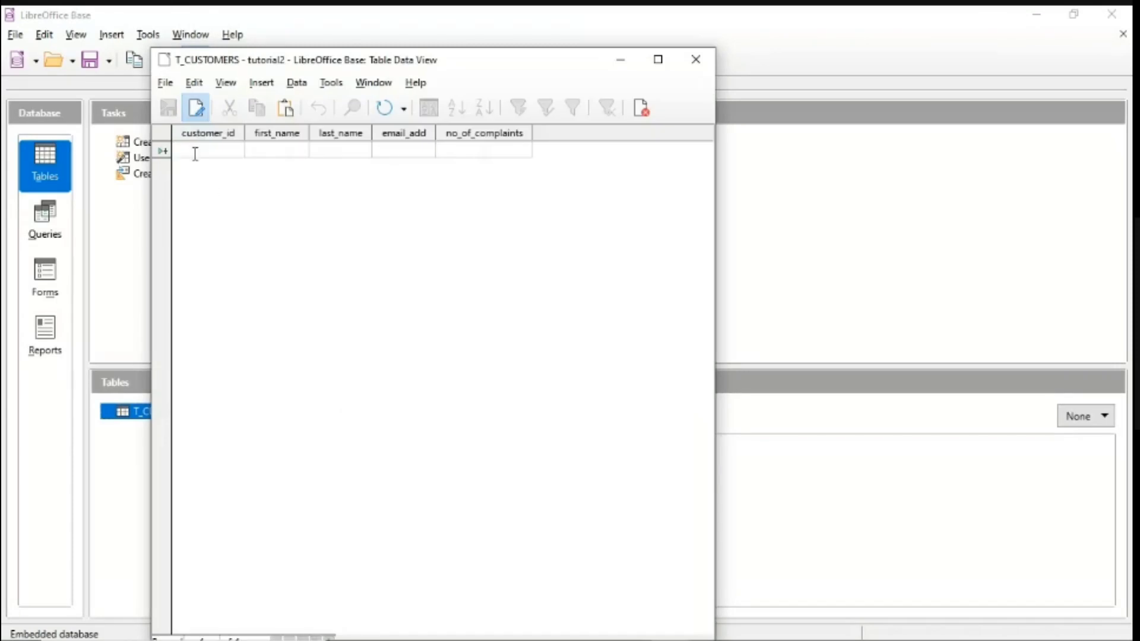
{"action": "left_click", "coordinate": [195, 152]}
{"action": "key", "text": "ctrl+v"}
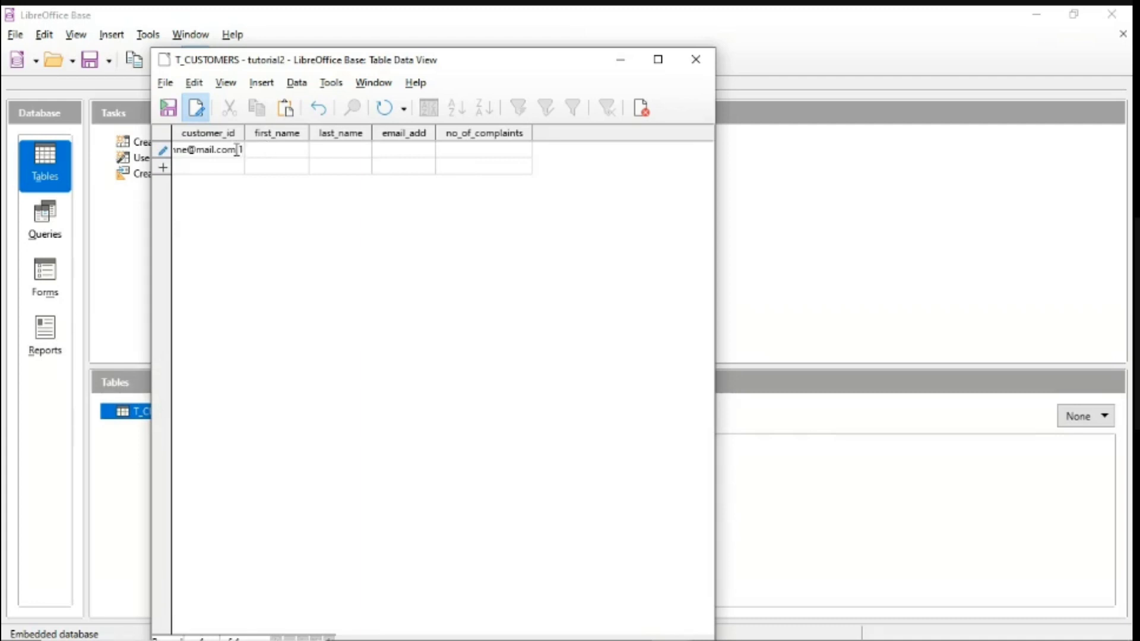
{"action": "key", "text": "Left"}
{"action": "key", "text": "Left"}
{"action": "key", "text": "Left"}
{"action": "key", "text": "Left"}
{"action": "key", "text": "Left"}
{"action": "key", "text": "Left"}
{"action": "key", "text": "Left"}
{"action": "key", "text": "Left"}
{"action": "key", "text": "Left"}
{"action": "key", "text": "Left"}
{"action": "key", "text": "Left"}
{"action": "key", "text": "Left"}
{"action": "key", "text": "Left"}
{"action": "key", "text": "Left"}
{"action": "key", "text": "Left"}
{"action": "key", "text": "Left"}
{"action": "key", "text": "Left"}
{"action": "key", "text": "Left"}
{"action": "key", "text": "Left"}
{"action": "key", "text": "Left"}
{"action": "key", "text": "Left"}
{"action": "key", "text": "Left"}
{"action": "key", "text": "Left"}
{"action": "key", "text": "Left"}
{"action": "key", "text": "Left"}
{"action": "key", "text": "Left"}
{"action": "key", "text": "Left"}
{"action": "key", "text": "Left"}
{"action": "key", "text": "Left"}
{"action": "key", "text": "Left"}
{"action": "key", "text": "Left"}
{"action": "key", "text": "Left"}
{"action": "key", "text": "Left"}
{"action": "key", "text": "Left"}
{"action": "key", "text": "Left"}
{"action": "key", "text": "Left"}
{"action": "key", "text": "Left"}
{"action": "key", "text": "Left"}
{"action": "key", "text": "Left"}
{"action": "key", "text": "Left"}
{"action": "key", "text": "Left"}
{"action": "key", "text": "Left"}
{"action": "key", "text": "Left"}
{"action": "key", "text": "Left"}
{"action": "key", "text": "Left"}
{"action": "key", "text": "Left"}
- Close the T_CUSTOMERS data view without saving, then select the HOMEWORK PDF in Downloads
{"action": "left_click", "coordinate": [696, 60]}
{"action": "left_click", "coordinate": [432, 387]}
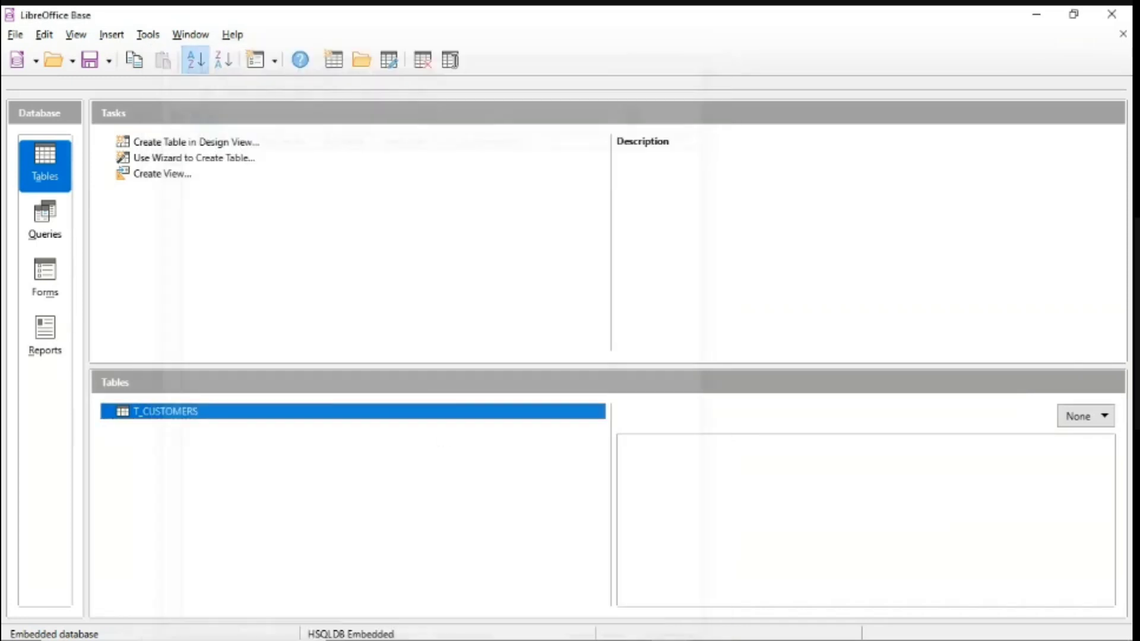
{"action": "mouse_move", "coordinate": [469, 639]}
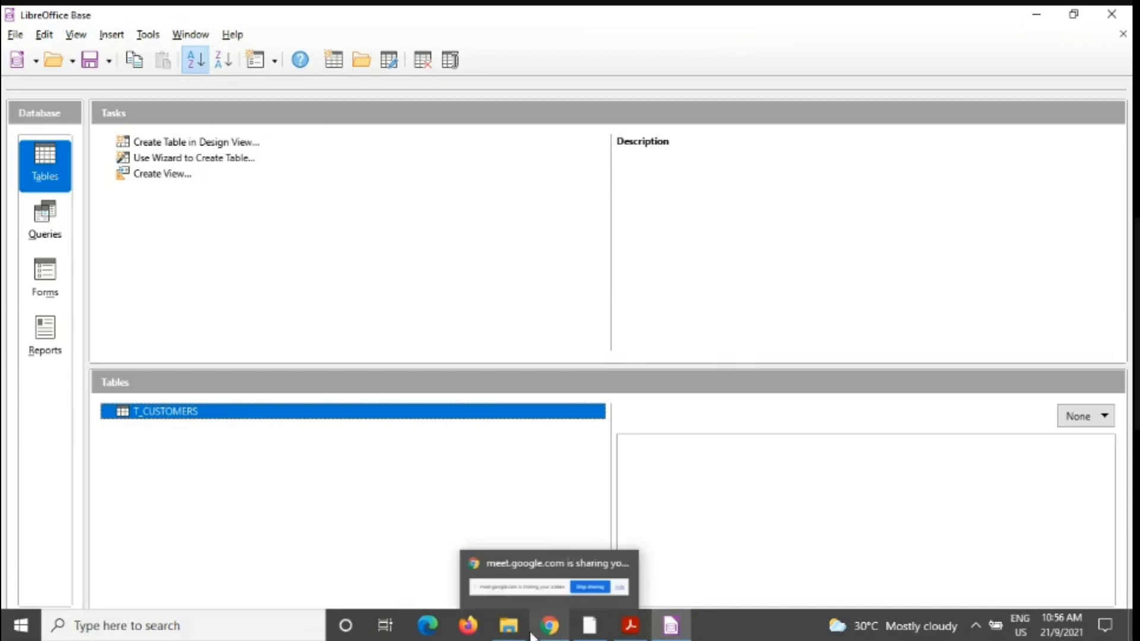
{"action": "left_click", "coordinate": [509, 630]}
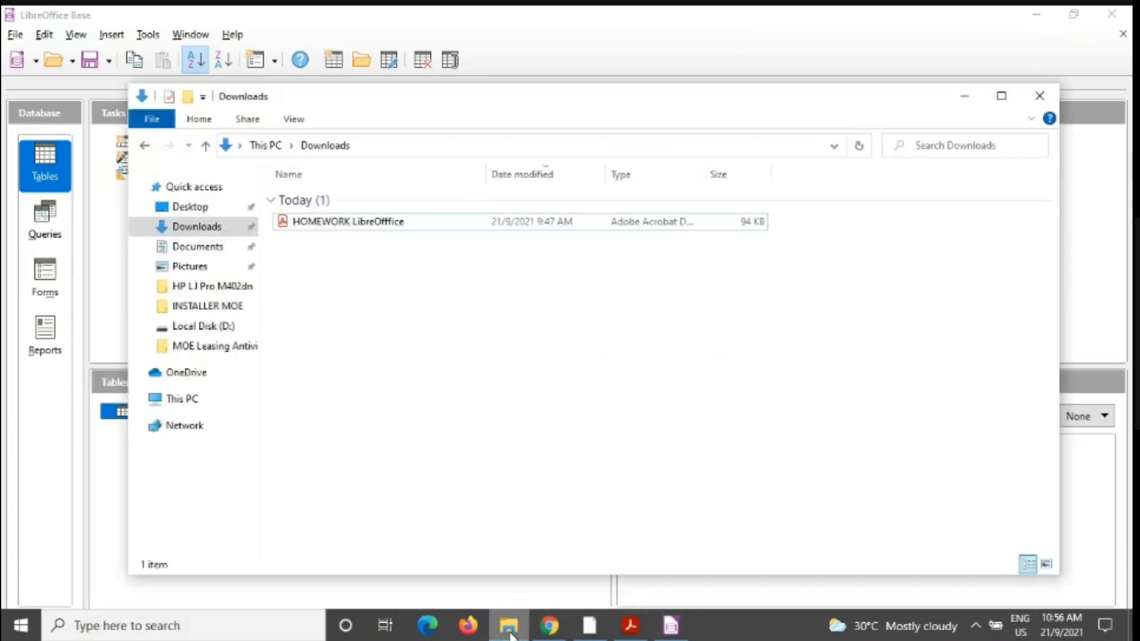
{"action": "left_click", "coordinate": [393, 228]}
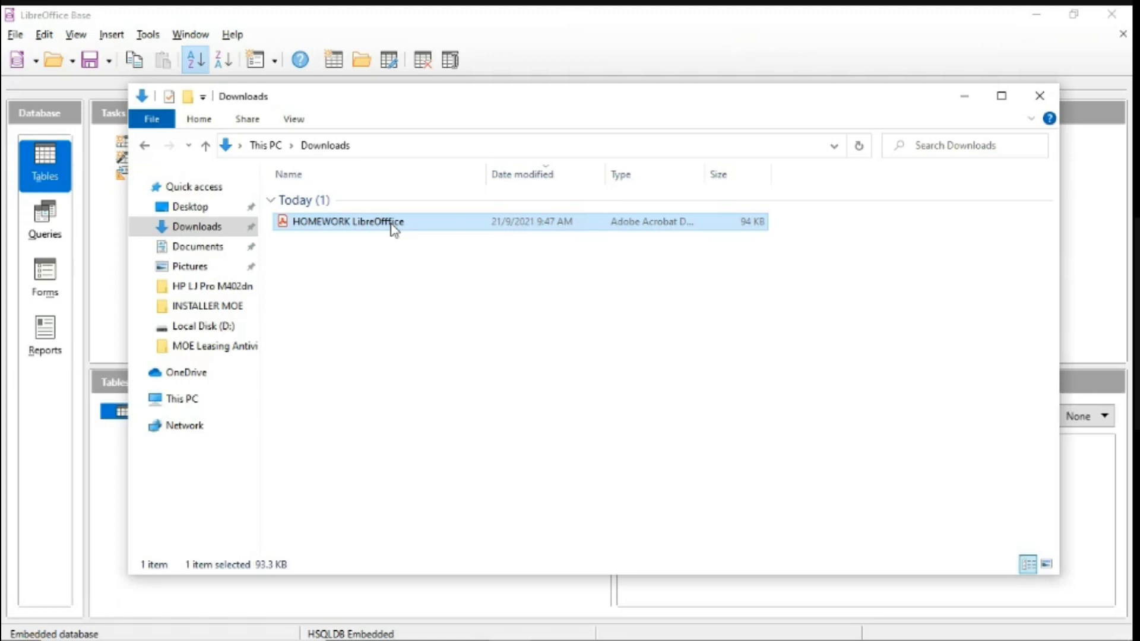
- Bring the Chrome Meet window forward and hide the screen-sharing notice
{"action": "mouse_move", "coordinate": [575, 635]}
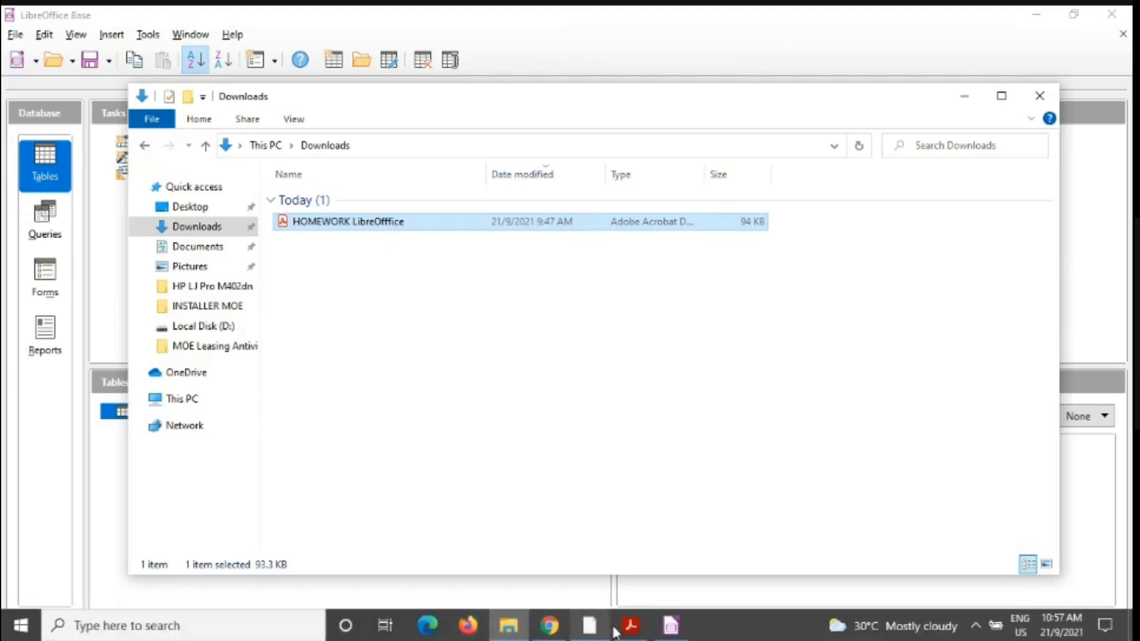
{"action": "left_click", "coordinate": [549, 625]}
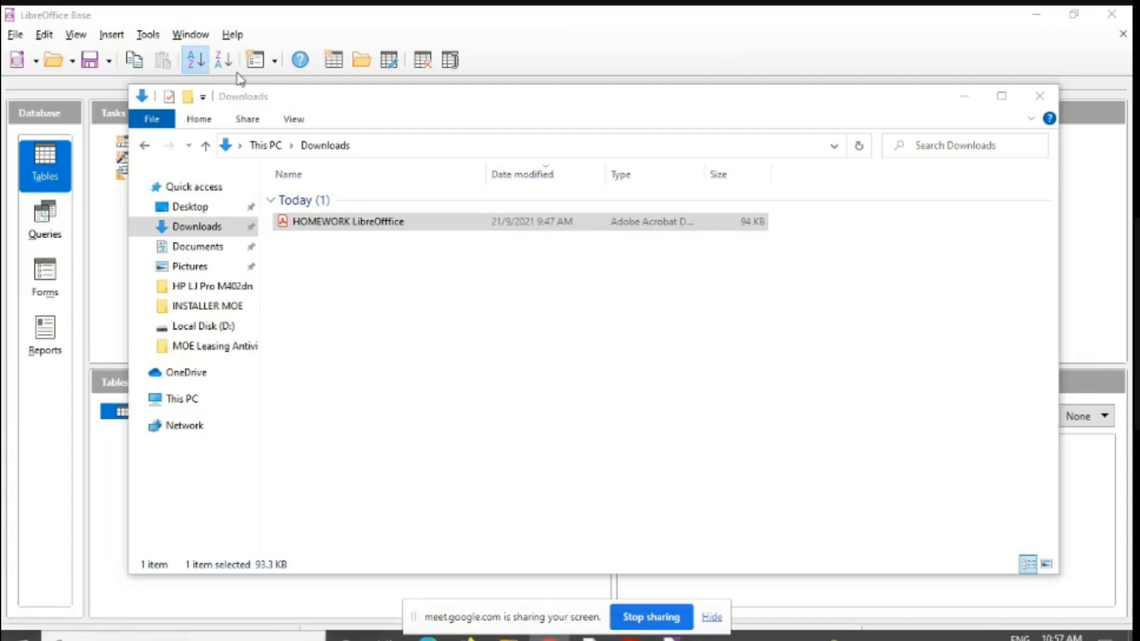
{"action": "left_click", "coordinate": [712, 616]}
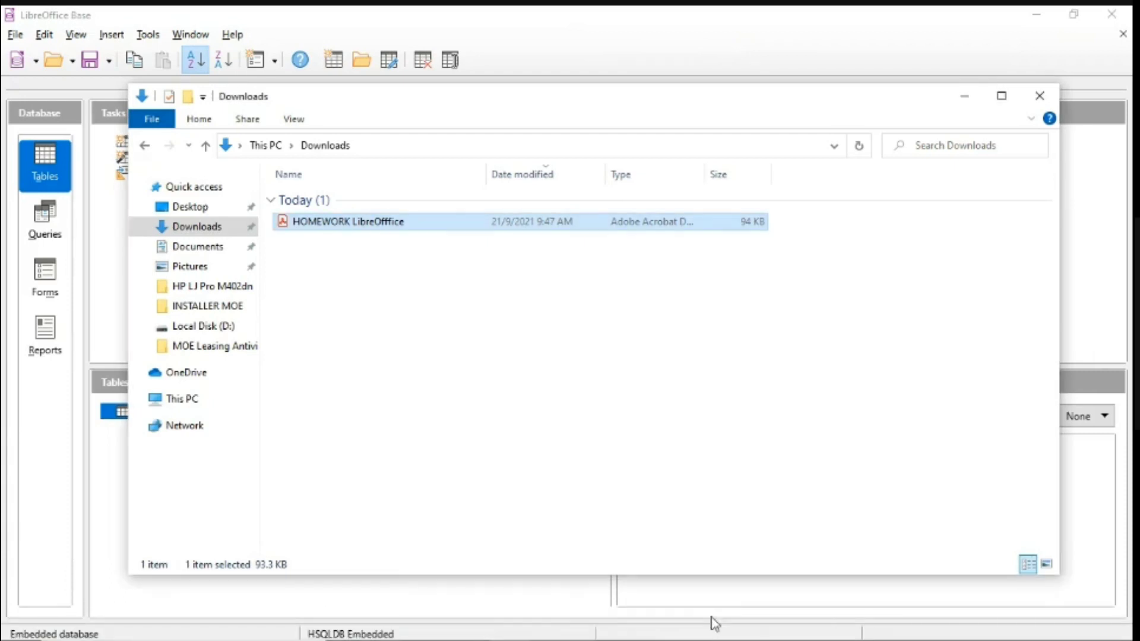
- Upload HOMEWORK LibreOffice.pdf to Smallpdf's PDF to Excel page
{"action": "mouse_move", "coordinate": [712, 638]}
{"action": "mouse_move", "coordinate": [558, 629]}
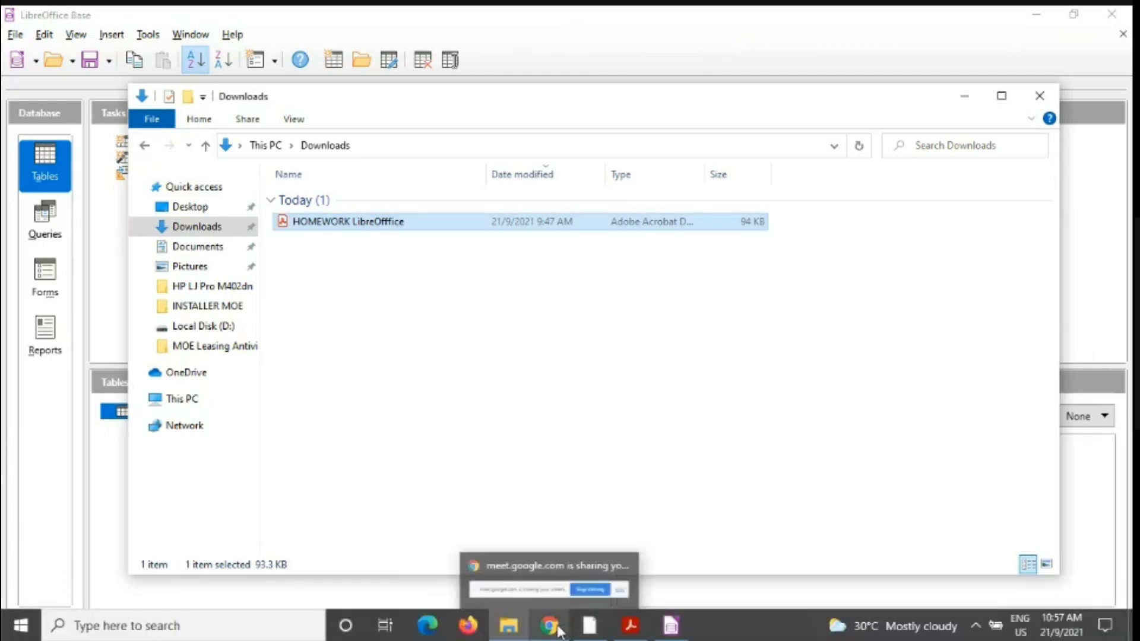
{"action": "left_click", "coordinate": [589, 625]}
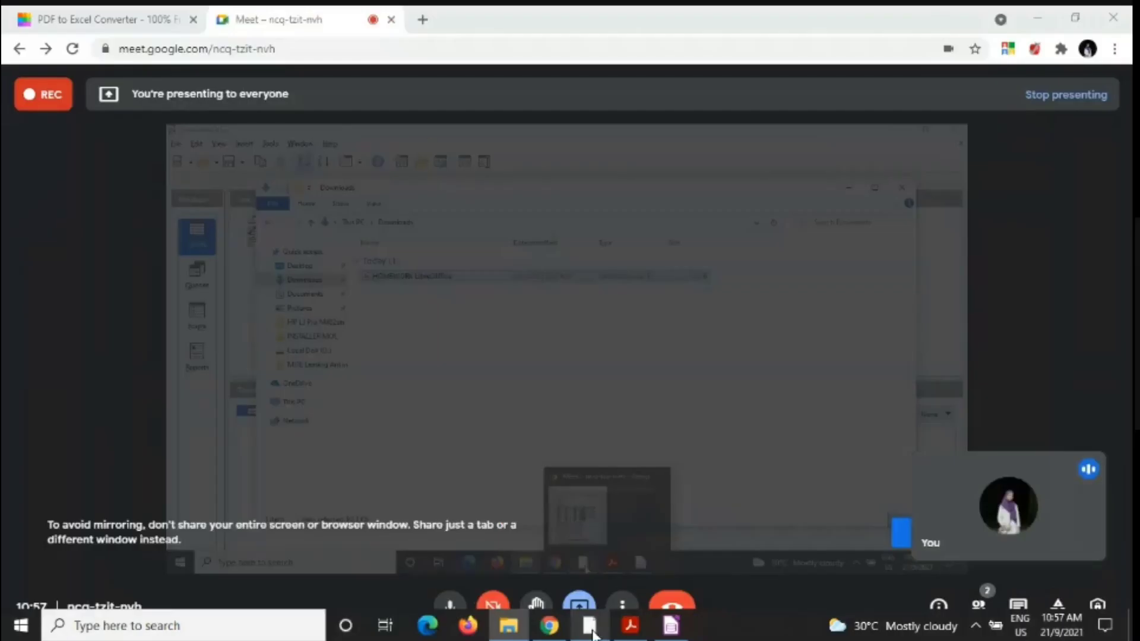
{"action": "left_click", "coordinate": [98, 13]}
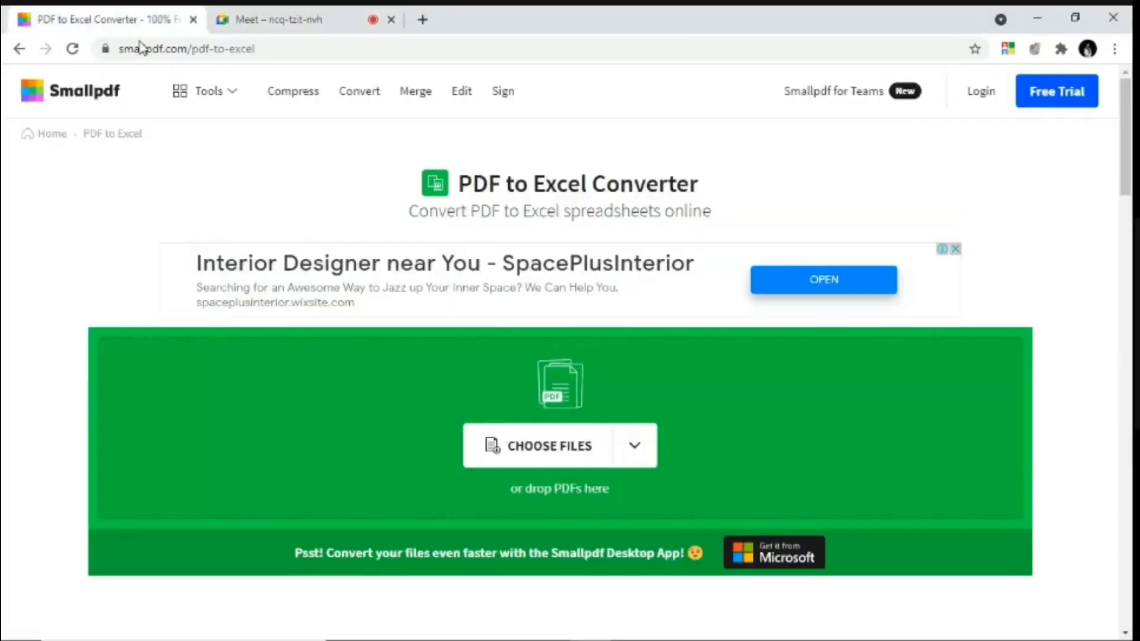
{"action": "left_click", "coordinate": [228, 51]}
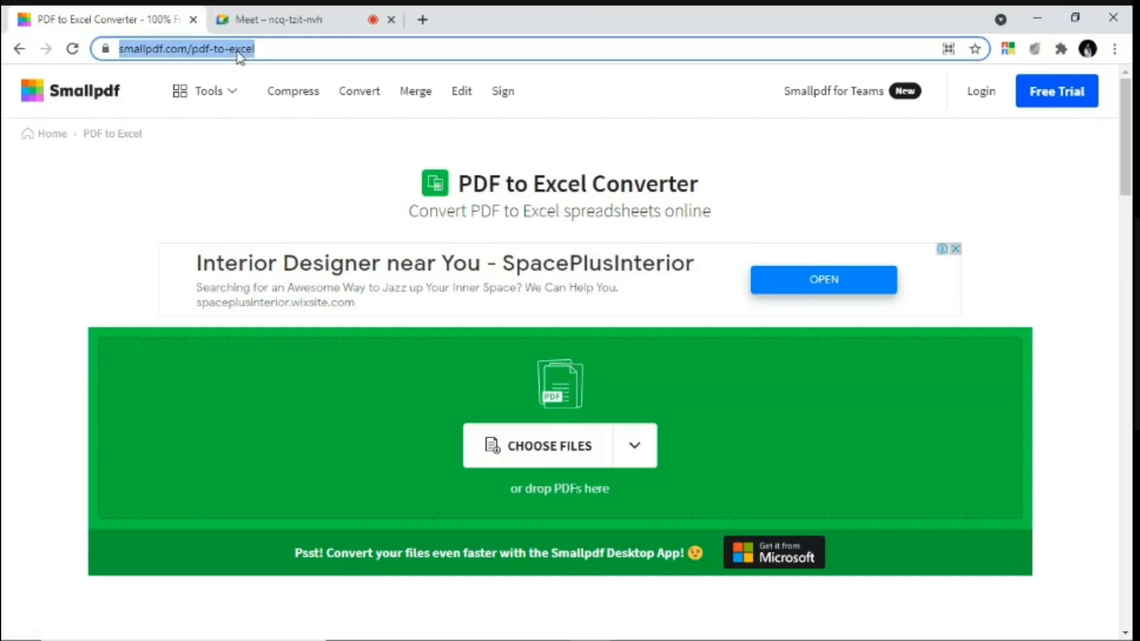
{"action": "left_click", "coordinate": [547, 452]}
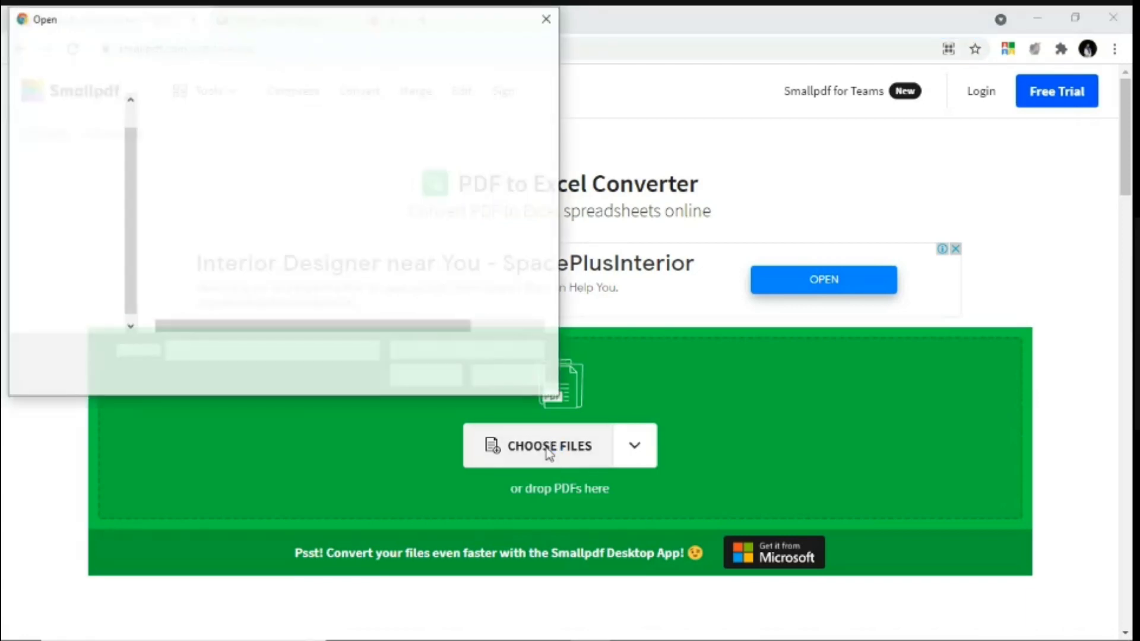
{"action": "left_click", "coordinate": [224, 150]}
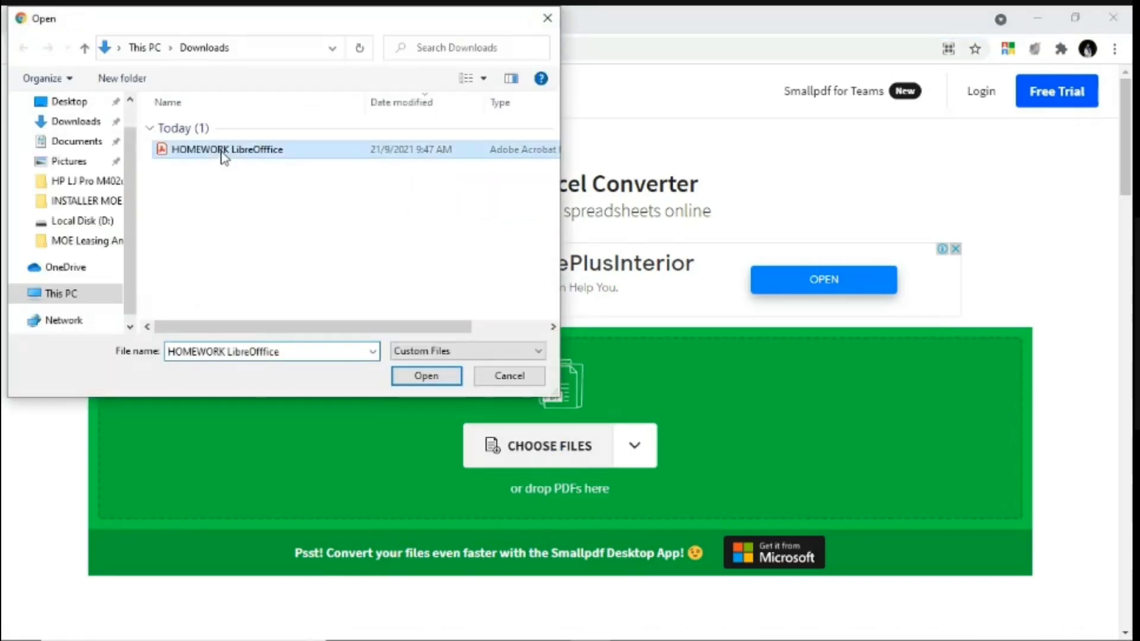
{"action": "left_click", "coordinate": [420, 379]}
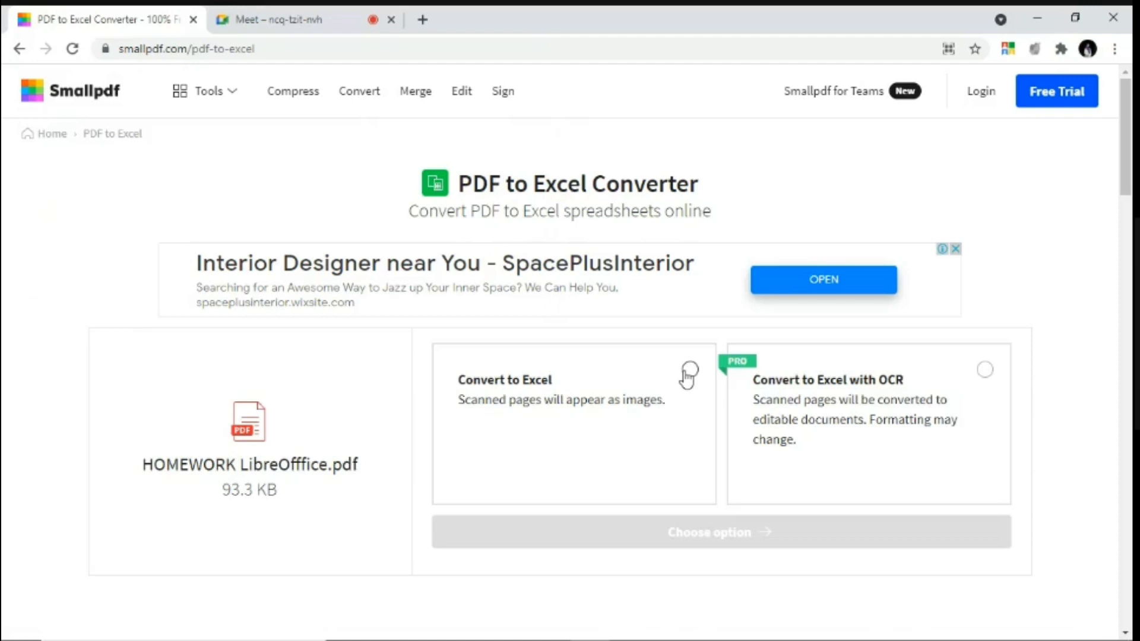
- Convert it with Convert to Excel, download the xlsx, and locate it in Downloads
{"action": "left_click", "coordinate": [688, 371]}
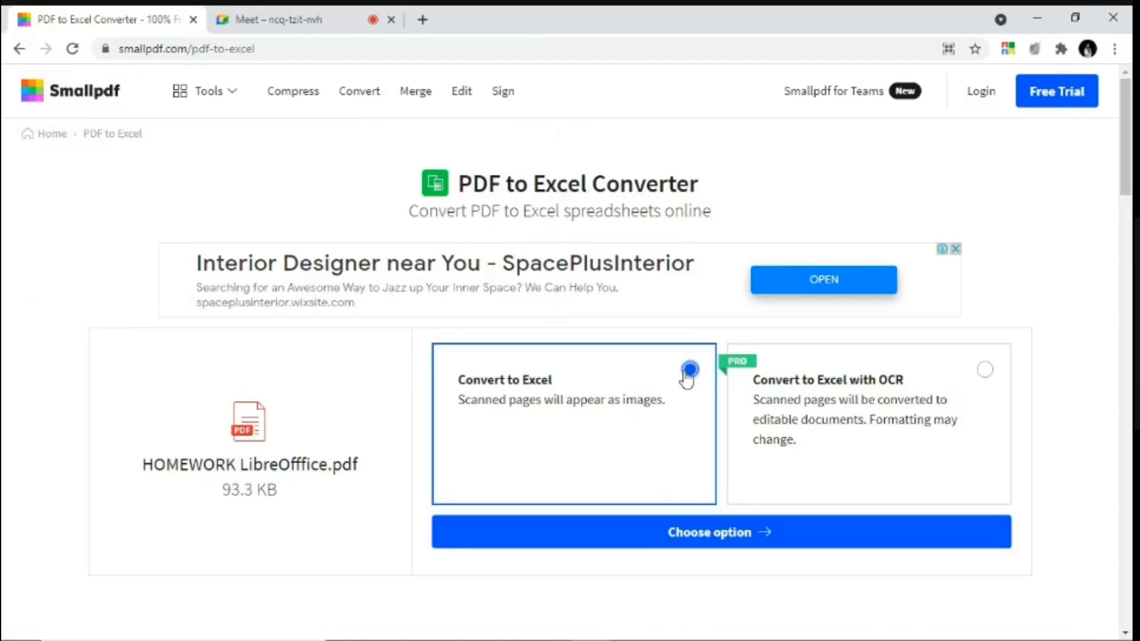
{"action": "left_click", "coordinate": [738, 538]}
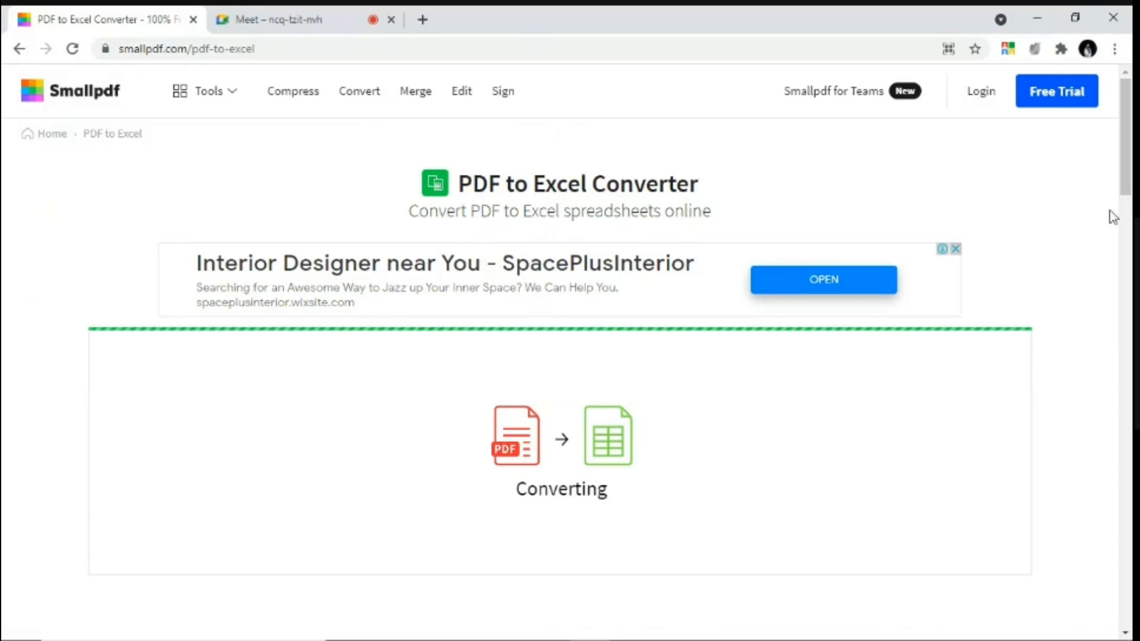
{"action": "left_click_drag", "start_coordinate": [1129, 176], "coordinate": [1129, 213]}
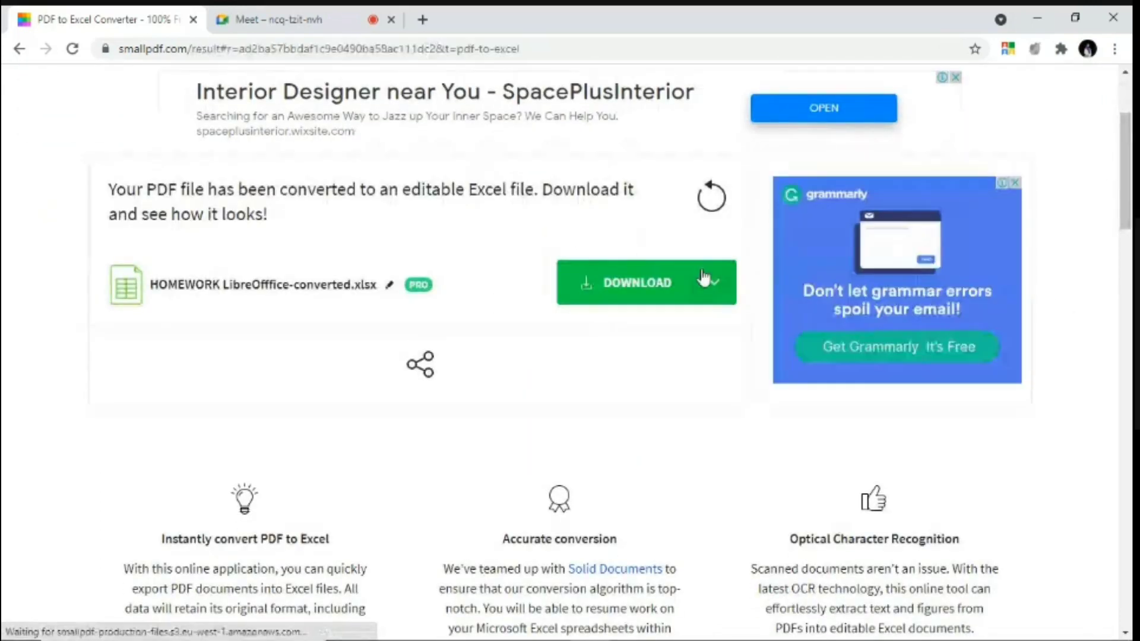
{"action": "left_click", "coordinate": [642, 284]}
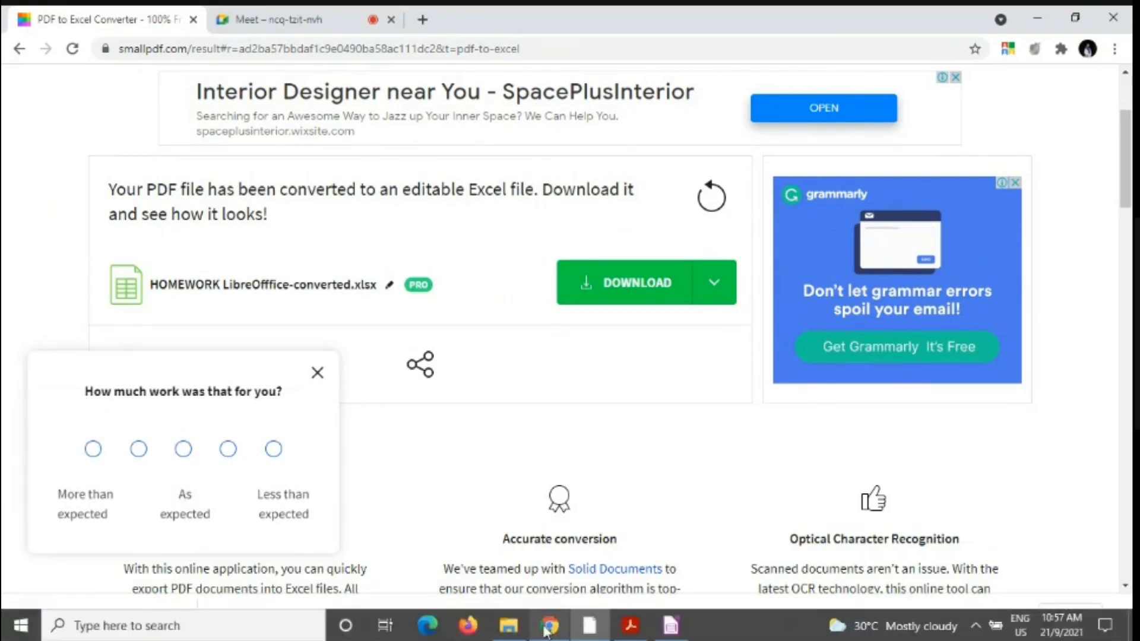
{"action": "left_click", "coordinate": [509, 627]}
{"action": "left_click", "coordinate": [402, 240]}
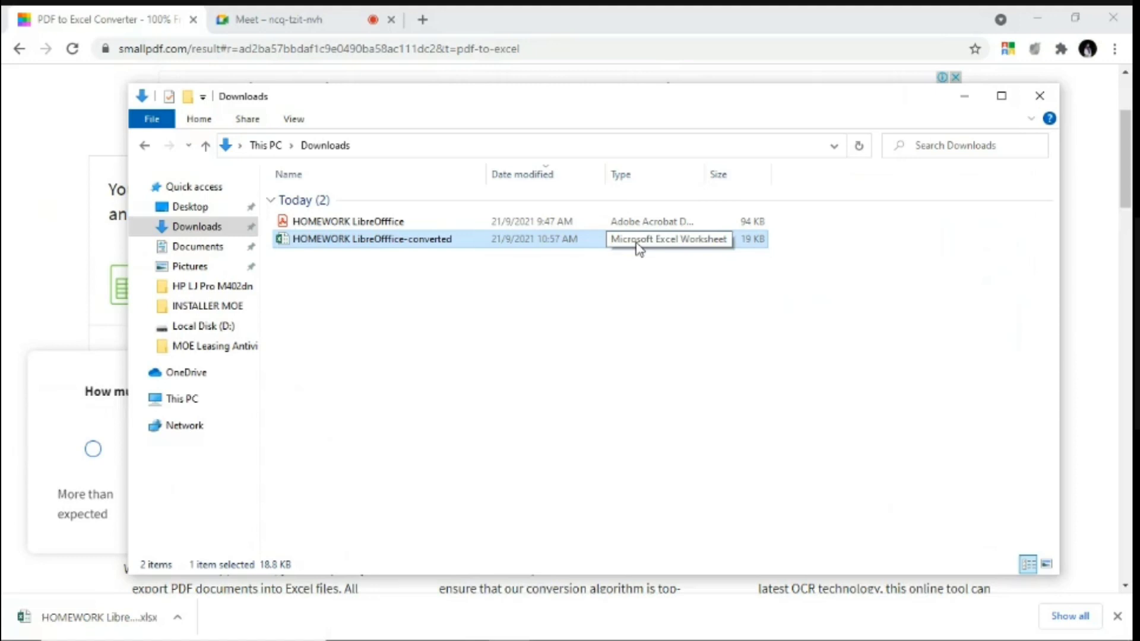
- Open HOMEWORK LibreOffice-converted.xlsx from Downloads with LibreOffice Calc
{"action": "double_click", "coordinate": [431, 239]}
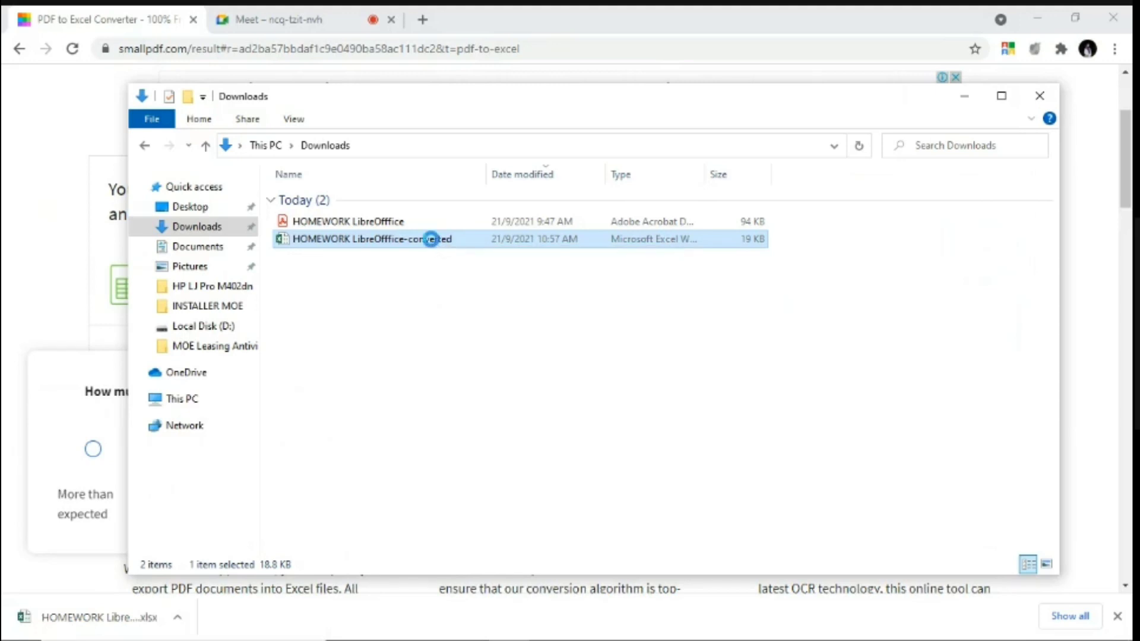
{"action": "right_click", "coordinate": [431, 239]}
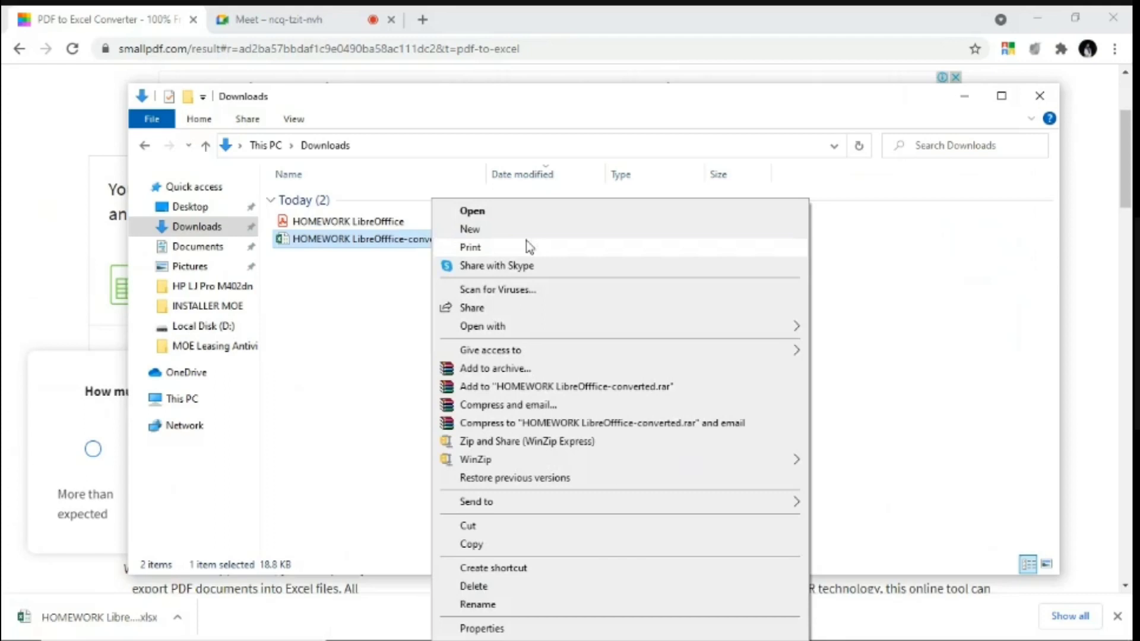
{"action": "mouse_move", "coordinate": [579, 327]}
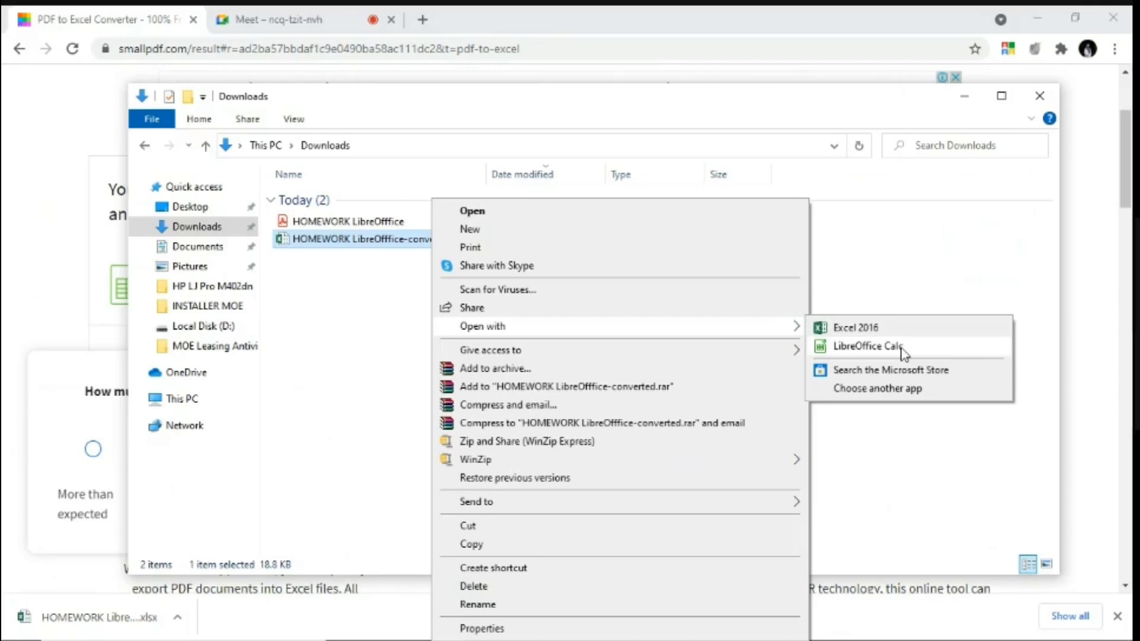
{"action": "left_click", "coordinate": [866, 346]}
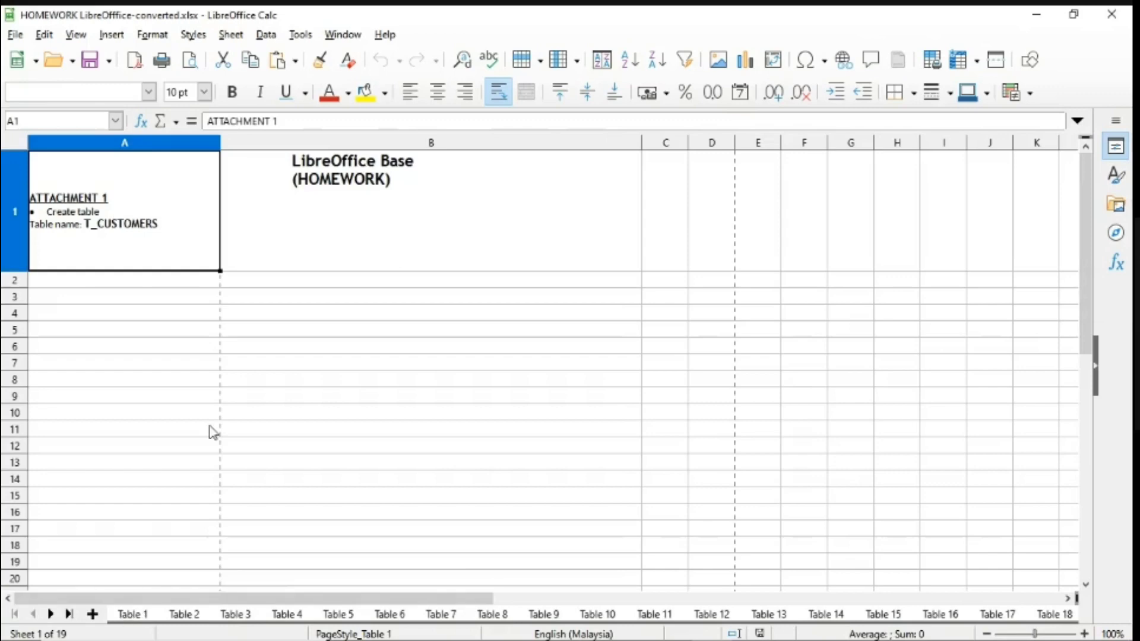
- Step through sheets Table 2 to Table 8 to reach Table 9 with the customer records
{"action": "scroll", "coordinate": [213, 433], "scroll_direction": "down", "scroll_amount": 11}
{"action": "scroll", "coordinate": [213, 433], "scroll_direction": "up", "scroll_amount": 11}
{"action": "left_click", "coordinate": [191, 615]}
{"action": "left_click", "coordinate": [244, 616]}
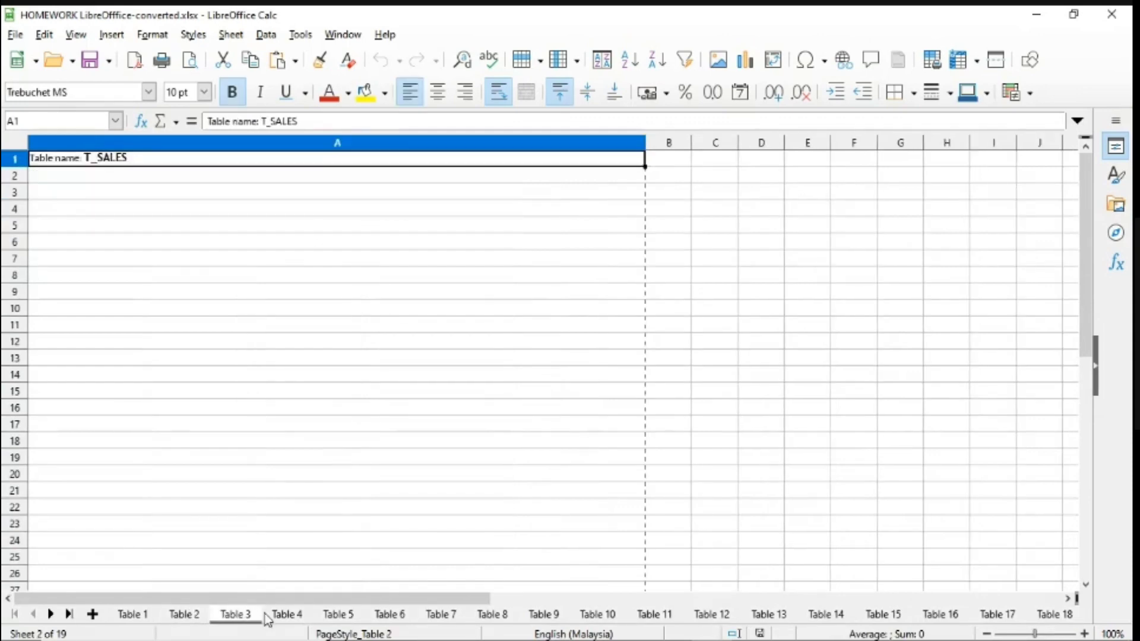
{"action": "left_click", "coordinate": [281, 616]}
{"action": "left_click", "coordinate": [349, 616]}
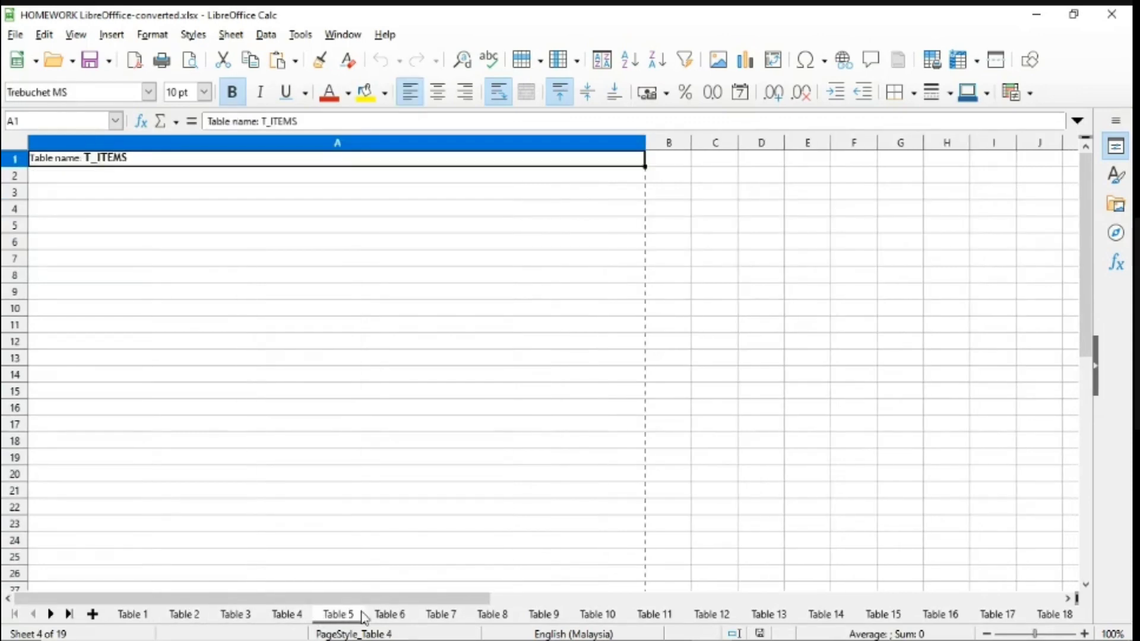
{"action": "left_click", "coordinate": [391, 616]}
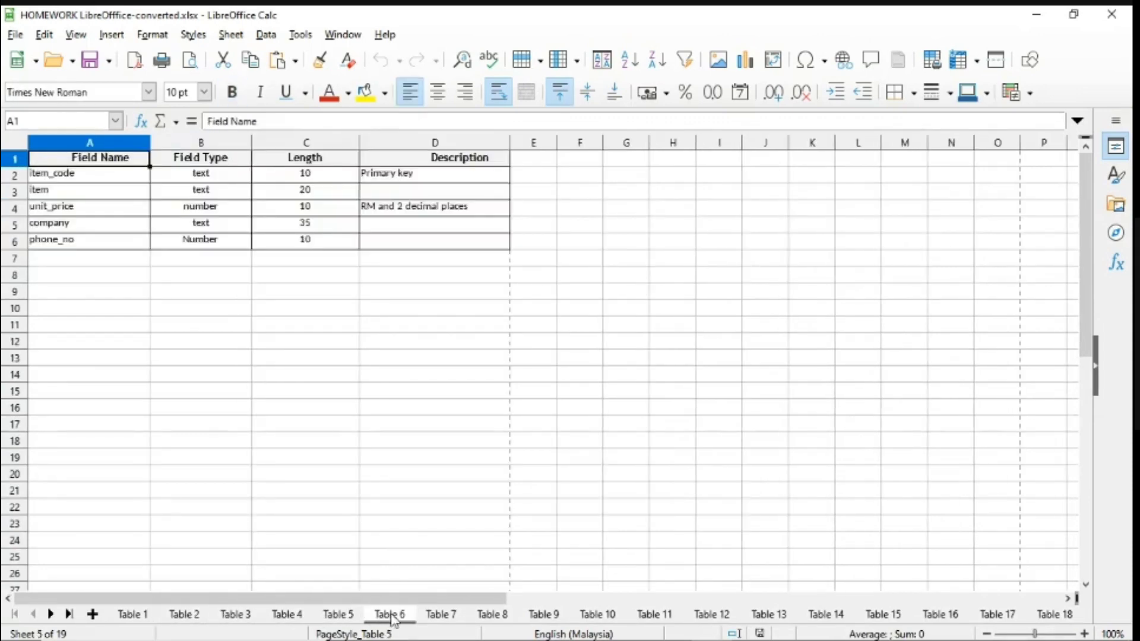
{"action": "left_click", "coordinate": [444, 615]}
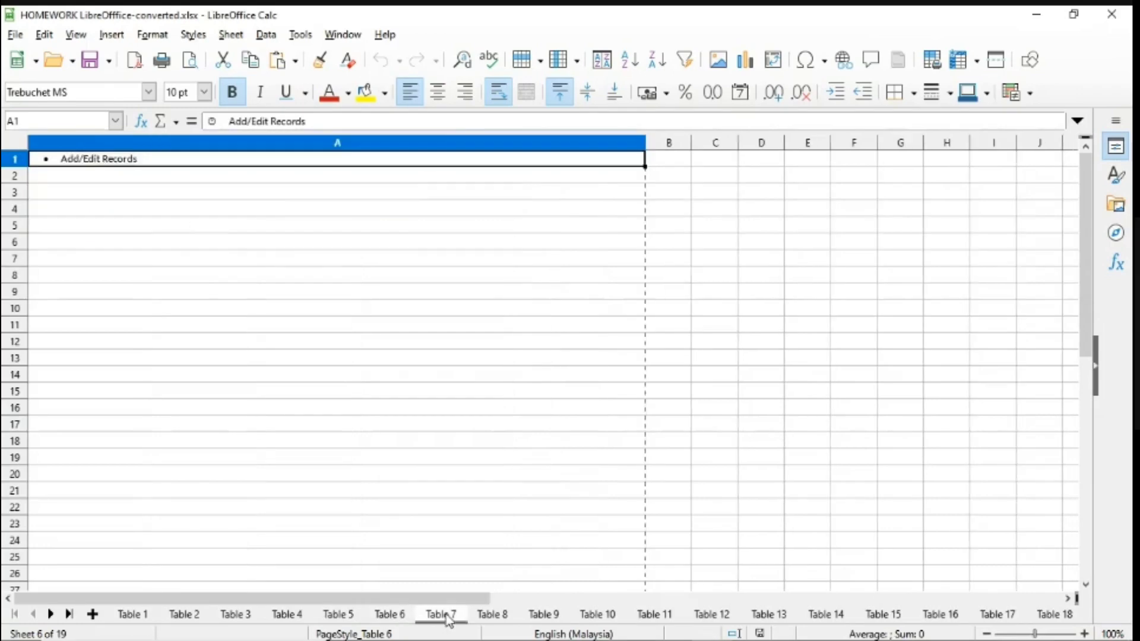
{"action": "left_click", "coordinate": [492, 616]}
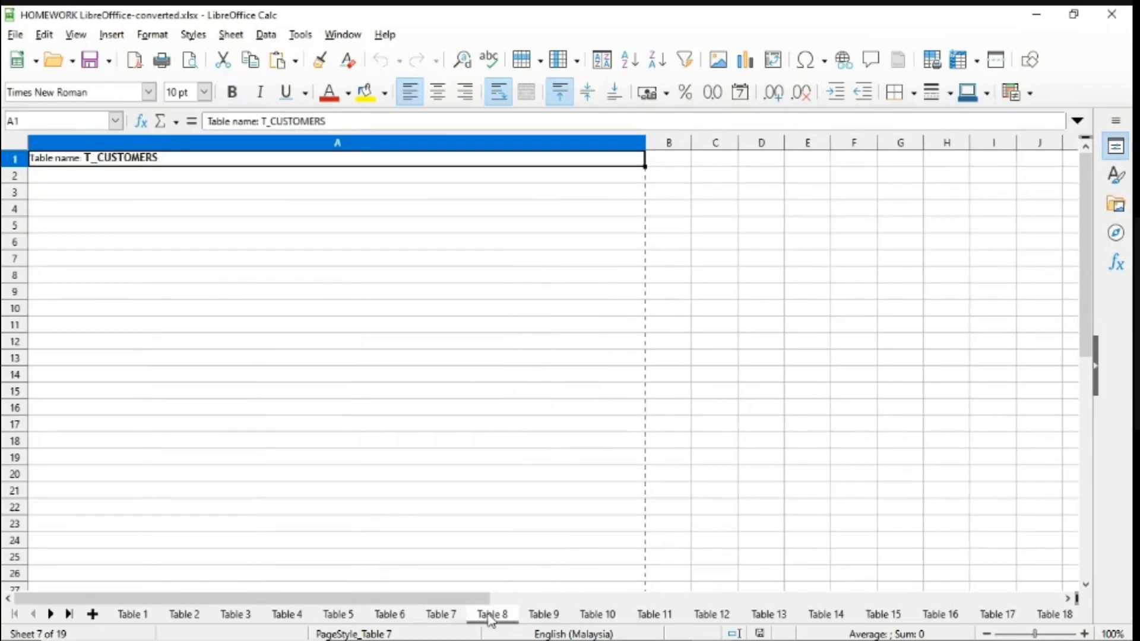
{"action": "left_click", "coordinate": [538, 616]}
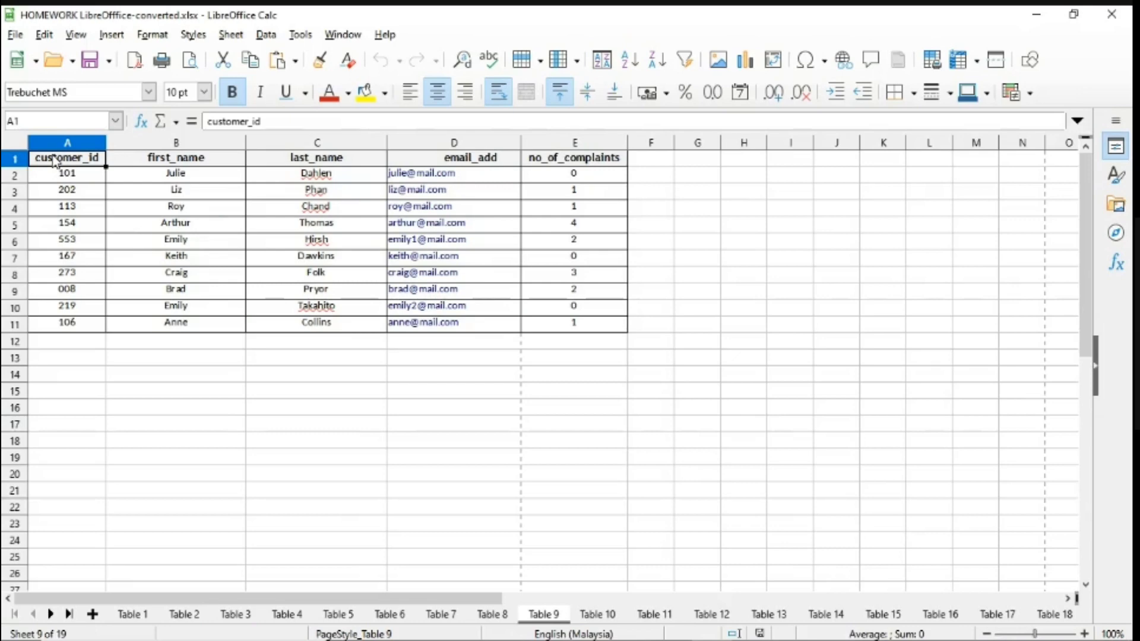
- Copy the customer table A1:E11 on Table 9 and return to the LibreOffice Base window
{"action": "left_click_drag", "start_coordinate": [71, 160], "coordinate": [612, 328]}
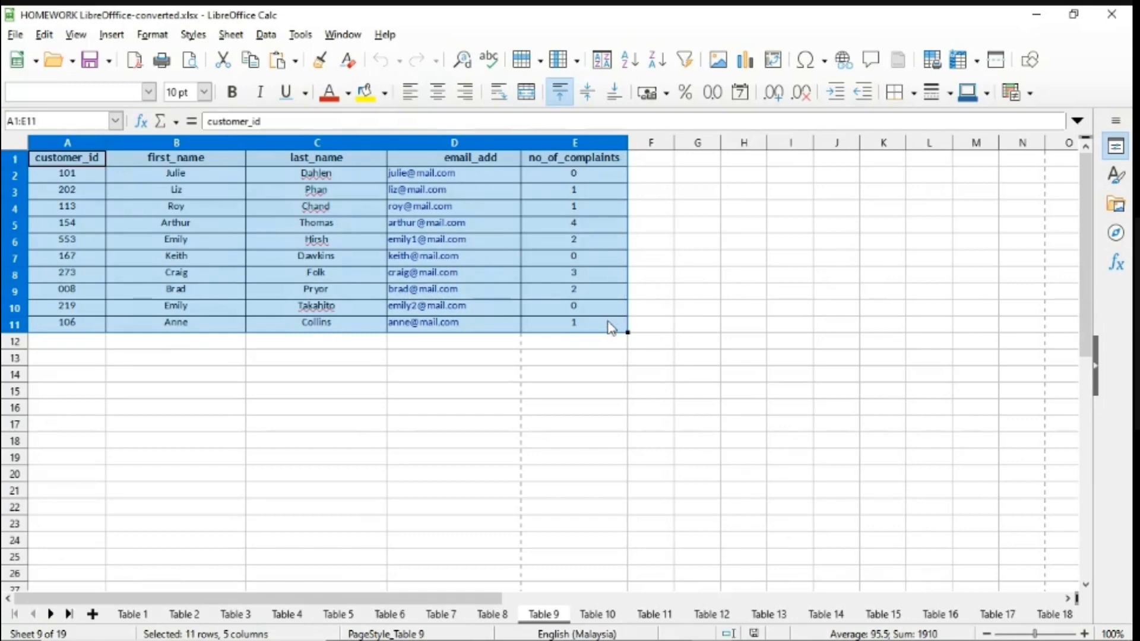
{"action": "right_click", "coordinate": [611, 327]}
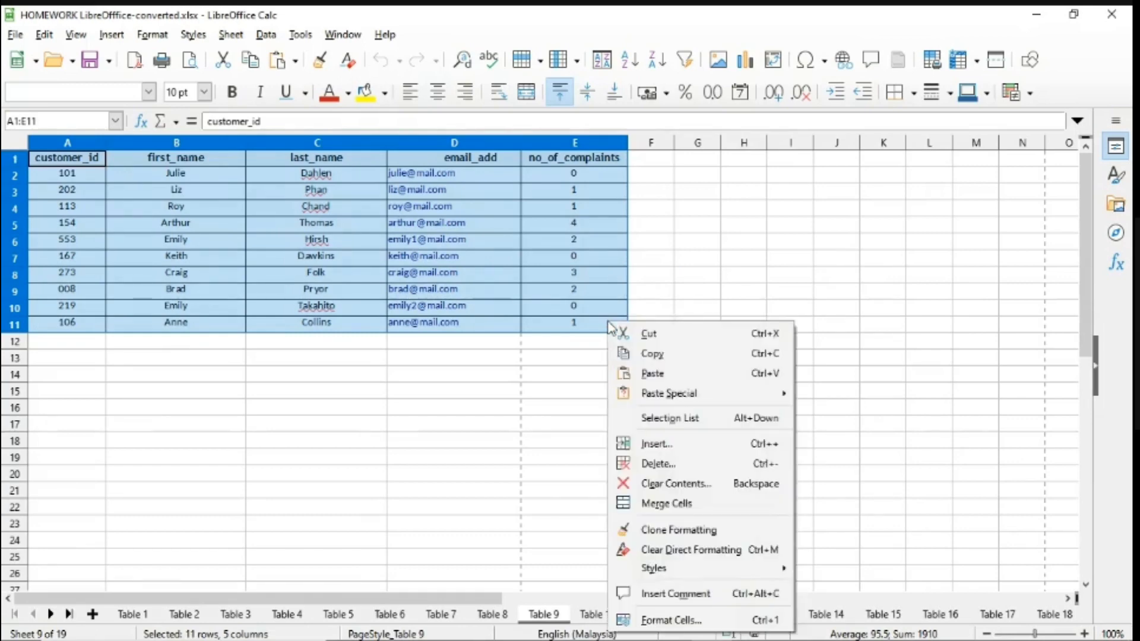
{"action": "left_click", "coordinate": [677, 356]}
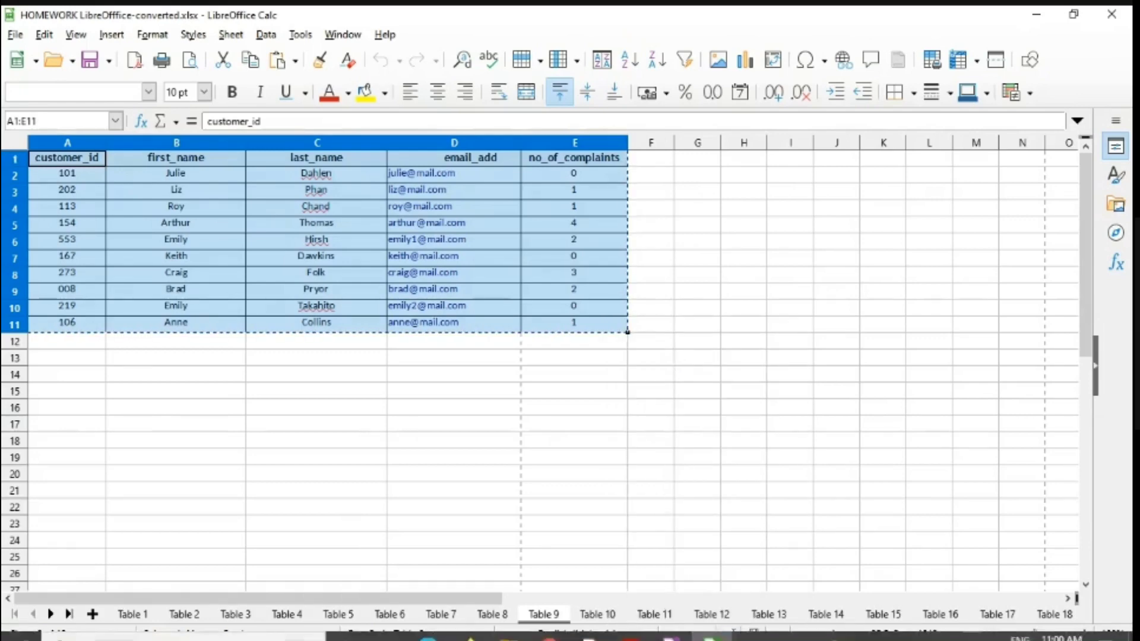
{"action": "left_click", "coordinate": [677, 631]}
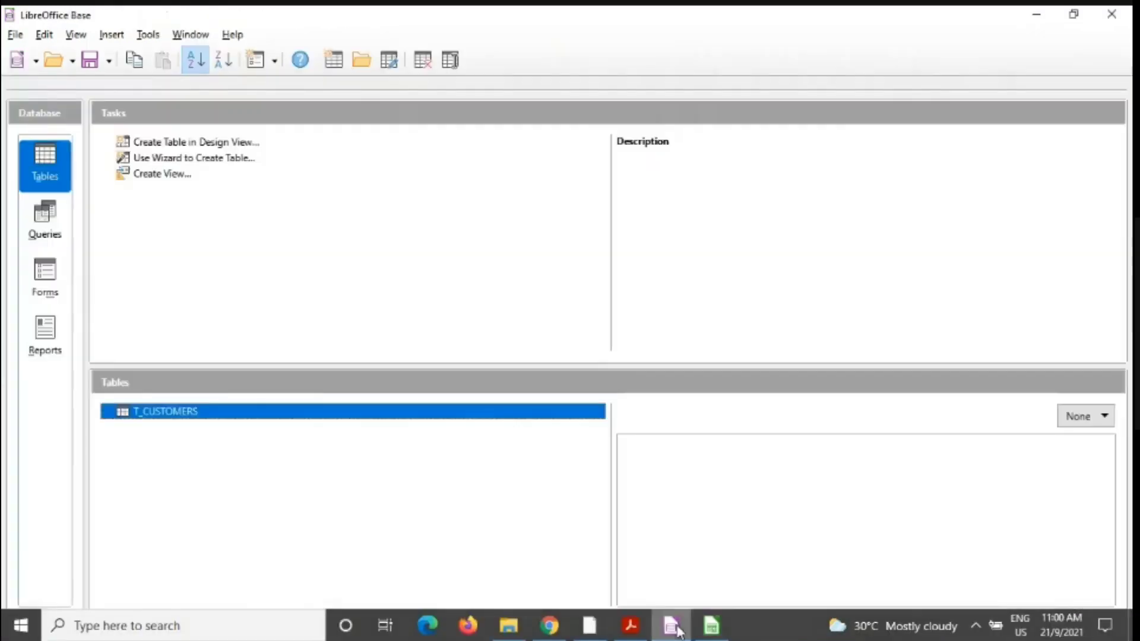
{"action": "double_click", "coordinate": [184, 412]}
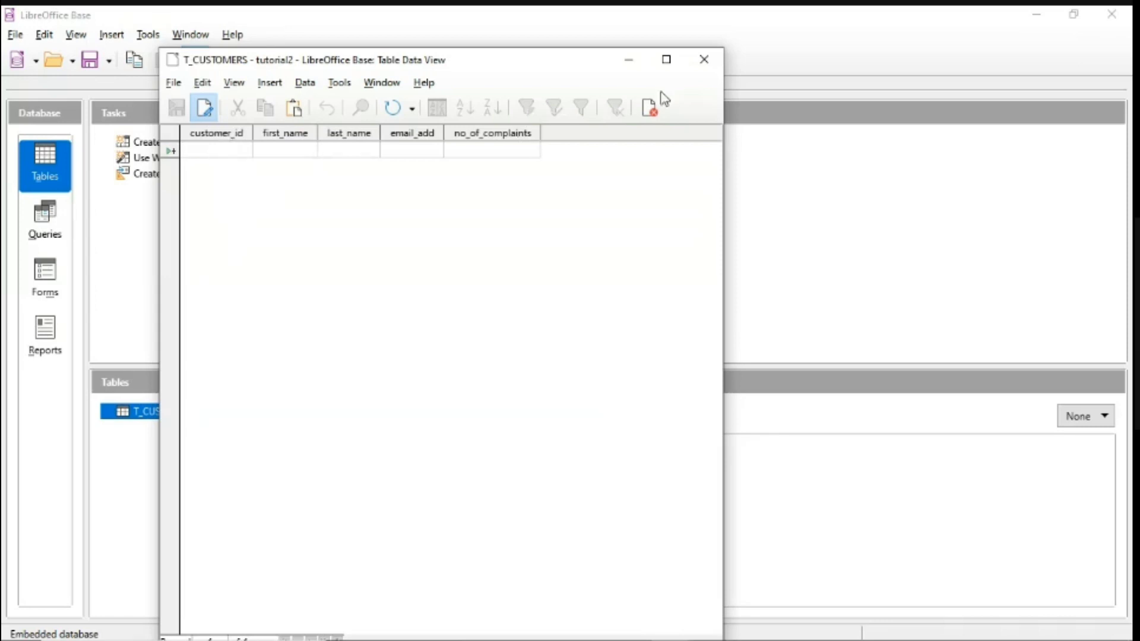
{"action": "left_click", "coordinate": [703, 62]}
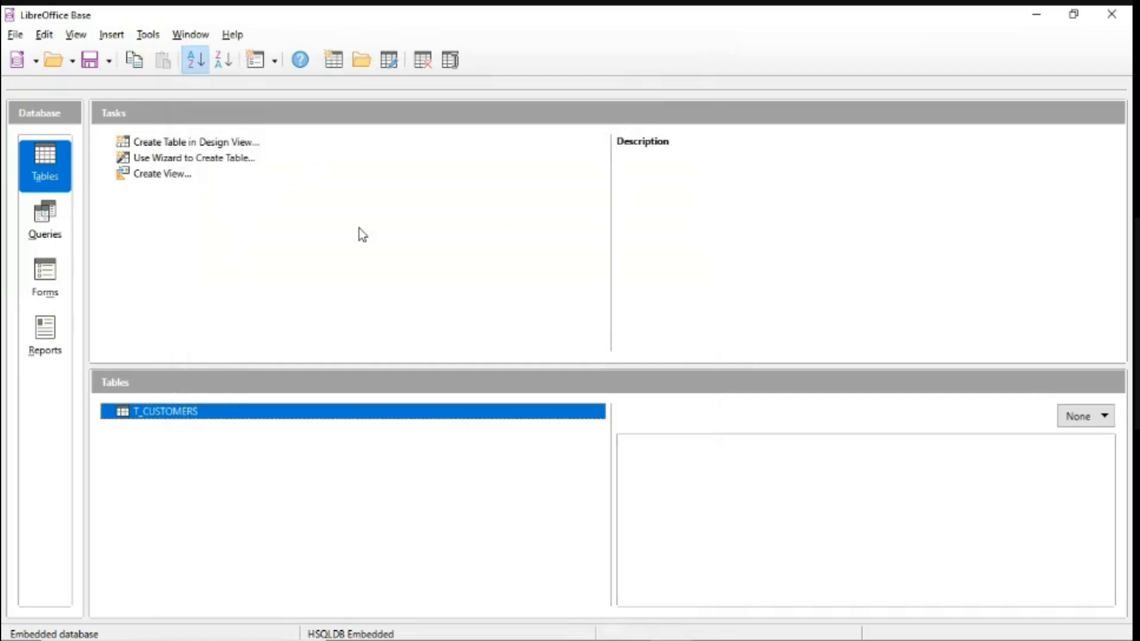
- Check the T_CUSTOMERS context menu, find Paste unavailable, and dismiss it
{"action": "right_click", "coordinate": [225, 416]}
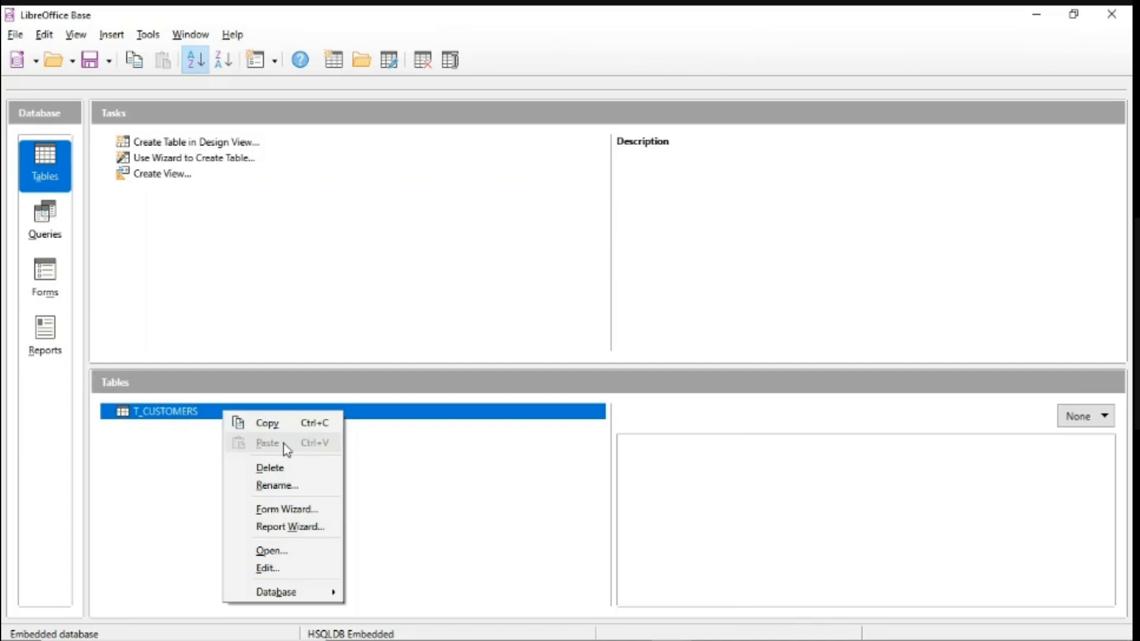
{"action": "left_click", "coordinate": [185, 436]}
{"action": "right_click", "coordinate": [239, 413]}
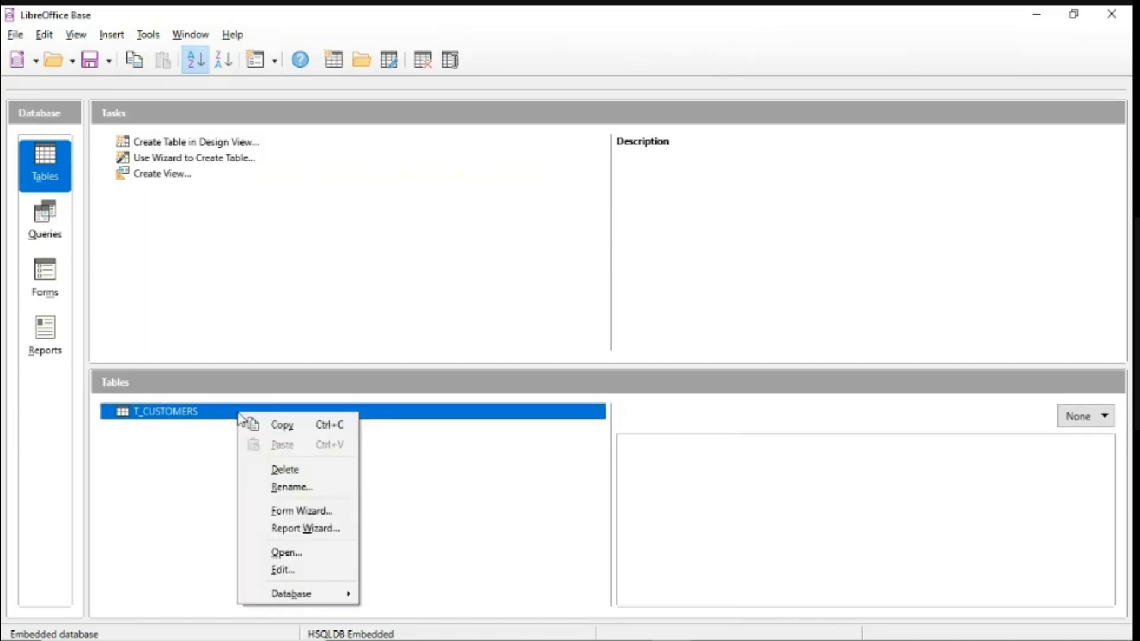
{"action": "left_click", "coordinate": [412, 444]}
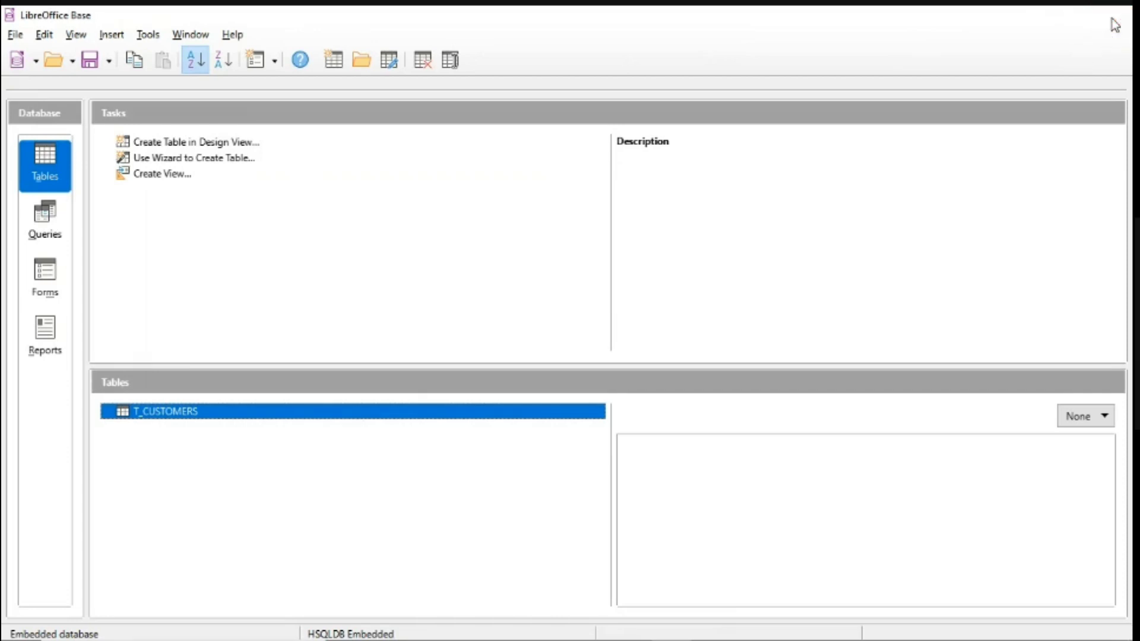
- Close the database, relaunch LibreOffice Base via Windows search, and open the recent tutorial database
{"action": "left_click", "coordinate": [1112, 18]}
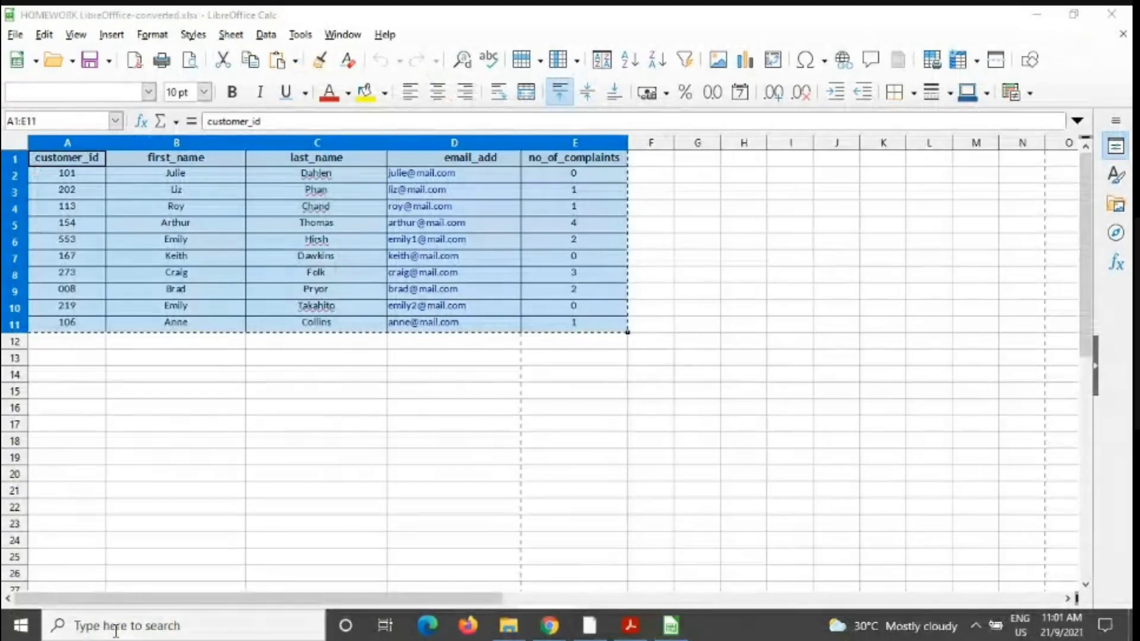
{"action": "left_click", "coordinate": [113, 627]}
{"action": "type", "text": "base"}
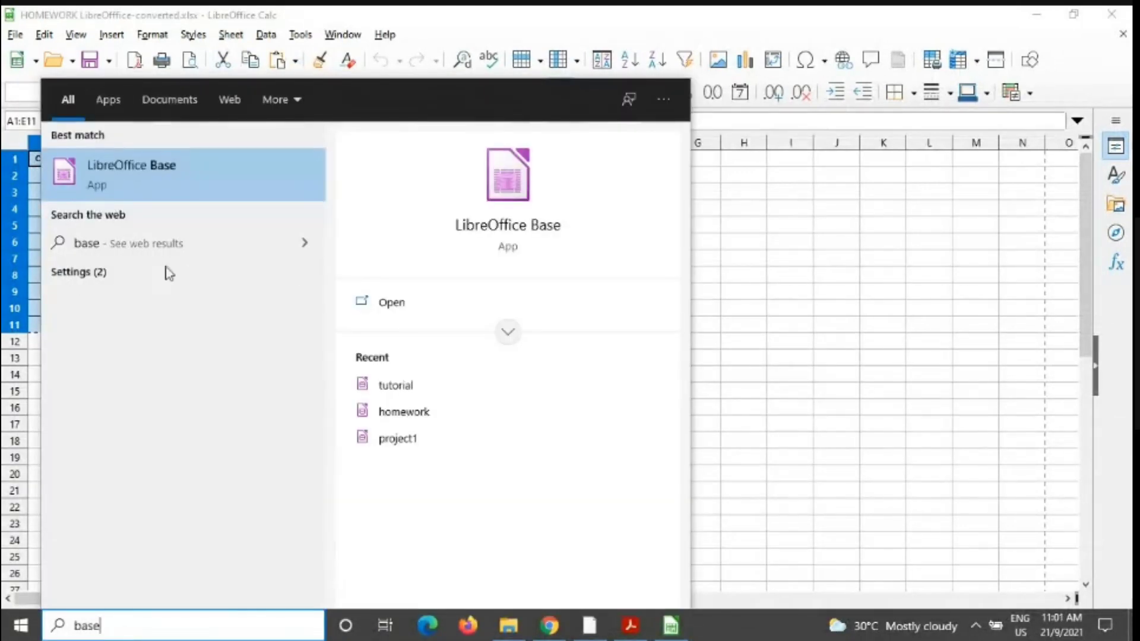
{"action": "left_click", "coordinate": [242, 189]}
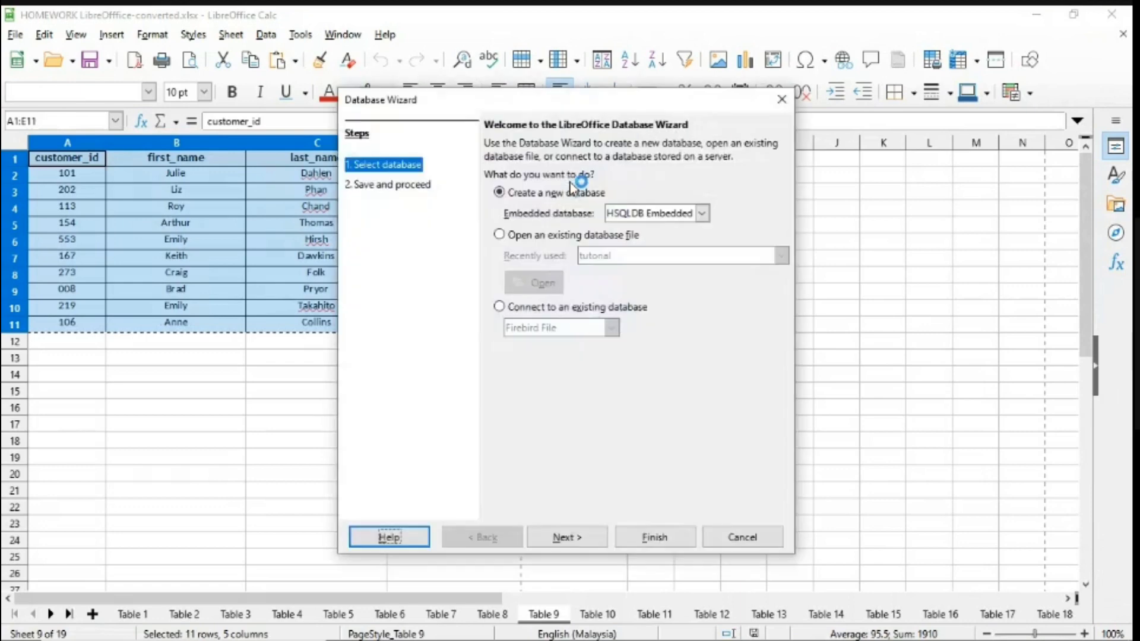
{"action": "left_click", "coordinate": [500, 233]}
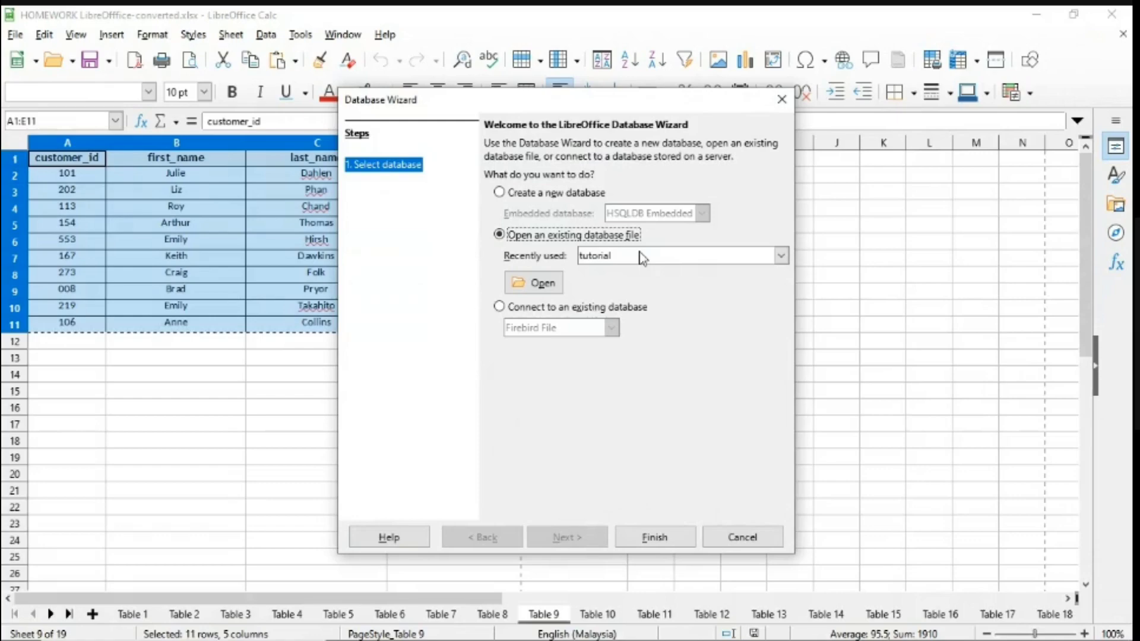
{"action": "left_click", "coordinate": [668, 536]}
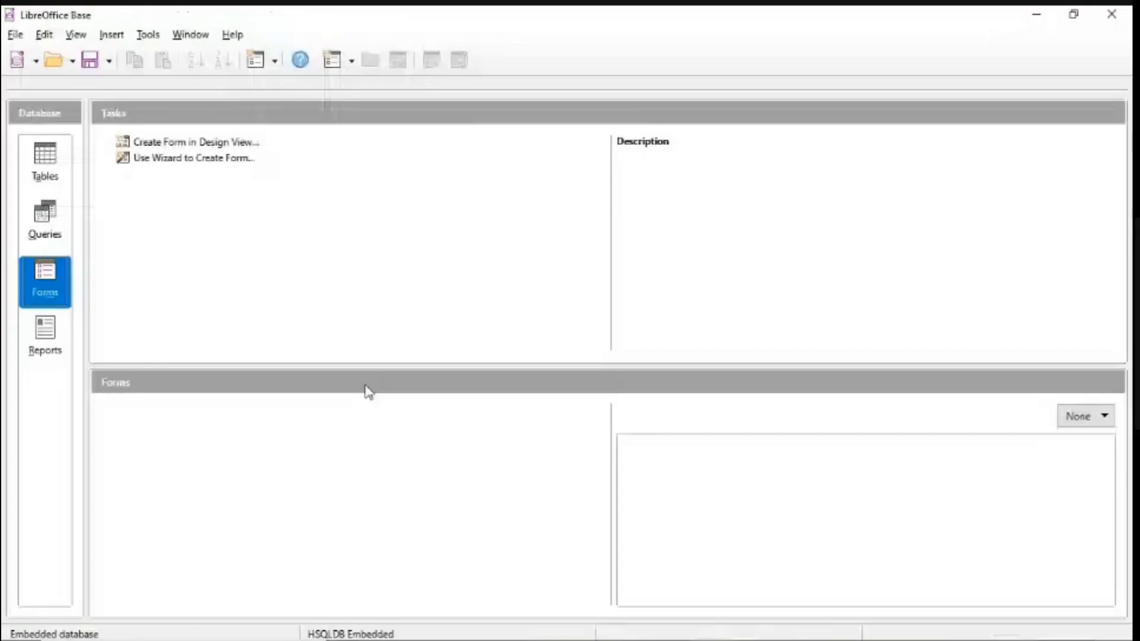
- Paste the copied Calc customer data onto the T_CUSTOMERS table from the Tables list
{"action": "left_click", "coordinate": [45, 160]}
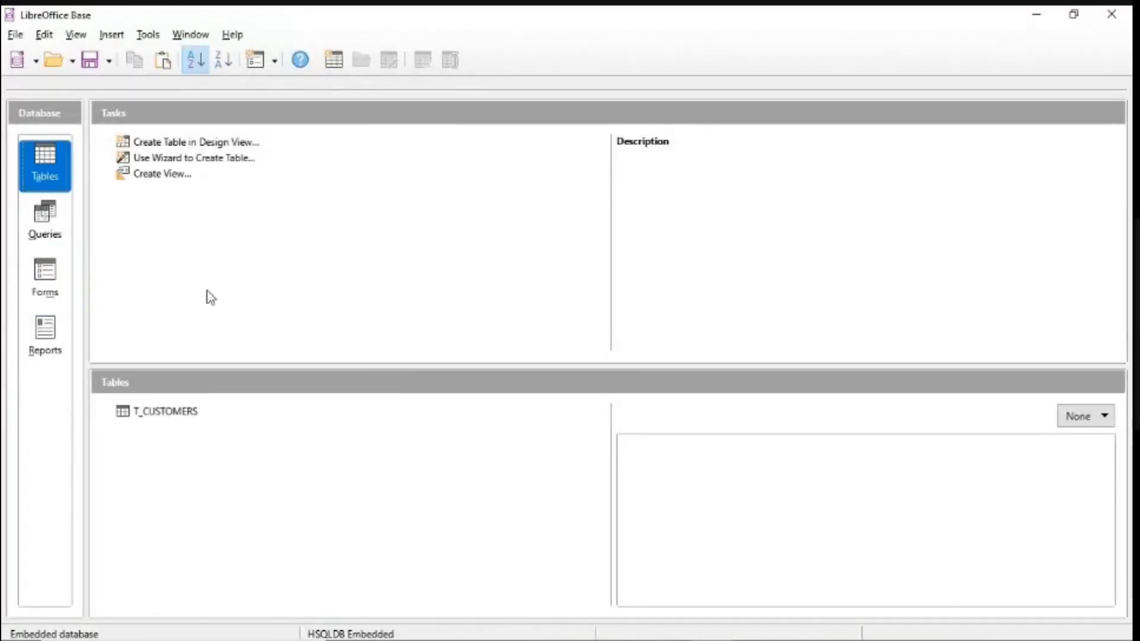
{"action": "left_click", "coordinate": [190, 416]}
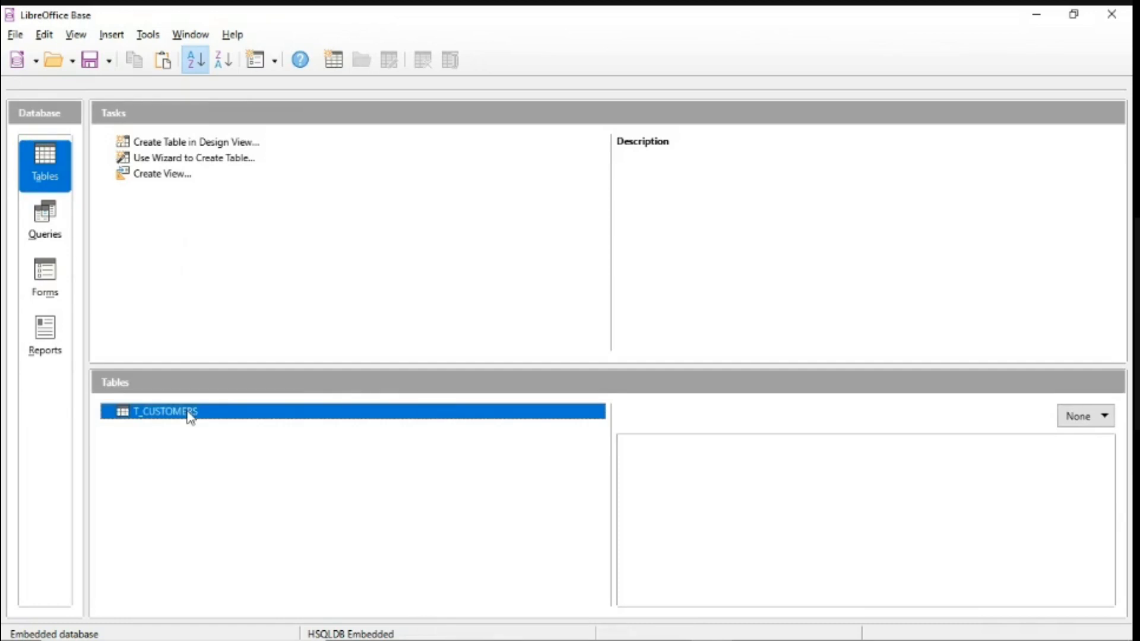
{"action": "right_click", "coordinate": [190, 417]}
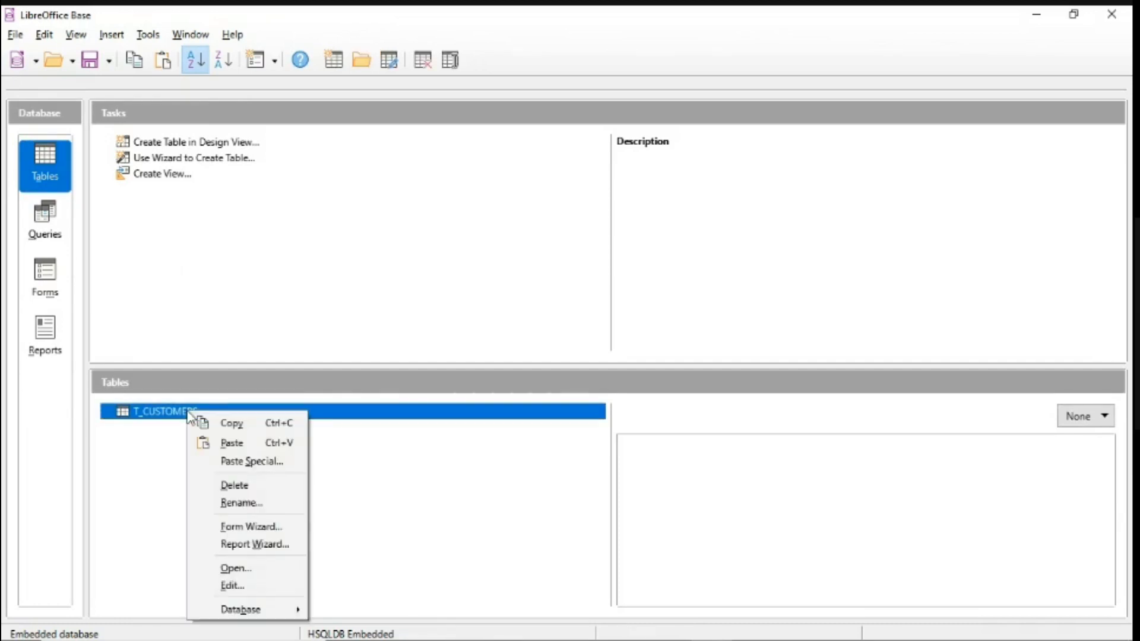
{"action": "left_click", "coordinate": [253, 444]}
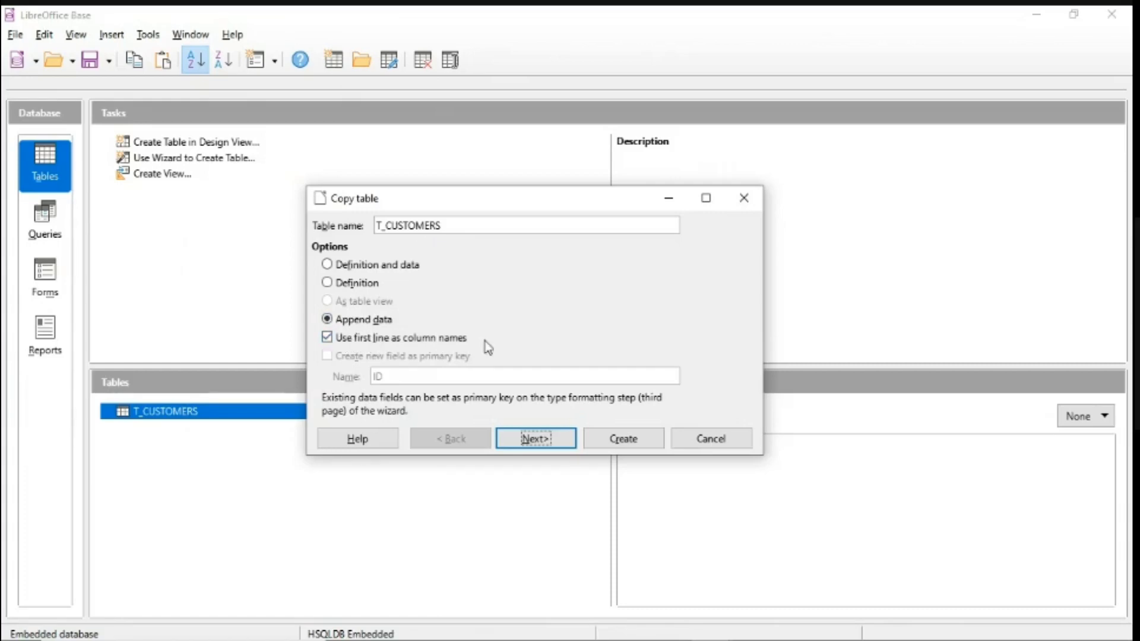
- Append the rows after confirming all five source columns match their same-named T_CUSTOMERS columns
{"action": "left_click", "coordinate": [550, 439]}
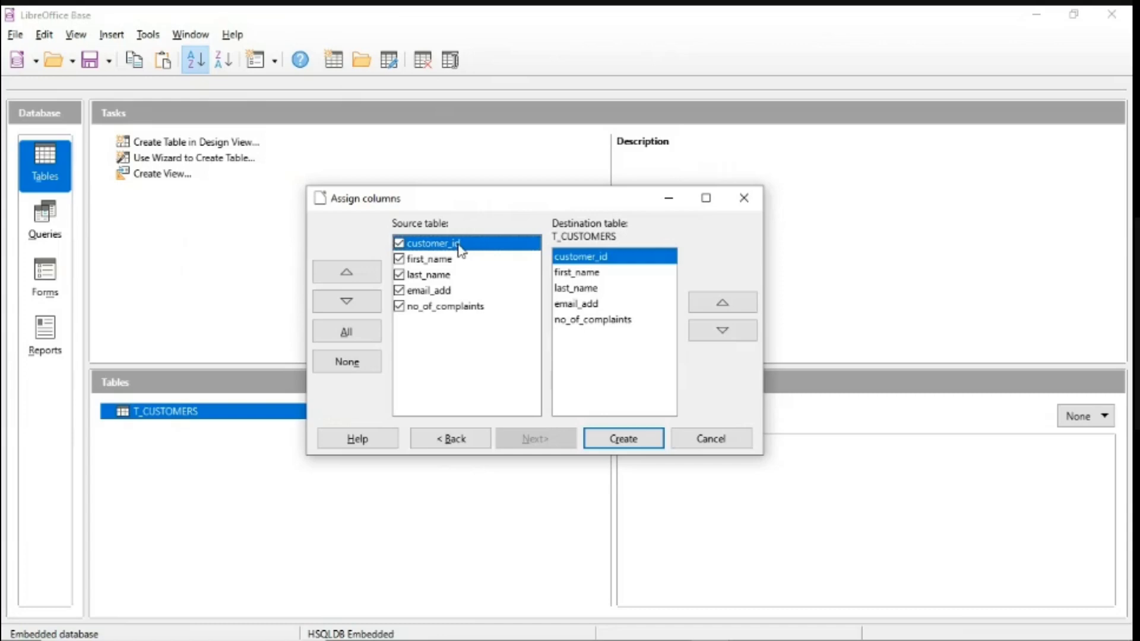
{"action": "key", "text": "Down"}
{"action": "key", "text": "Down"}
{"action": "key", "text": "Up"}
{"action": "key", "text": "Down"}
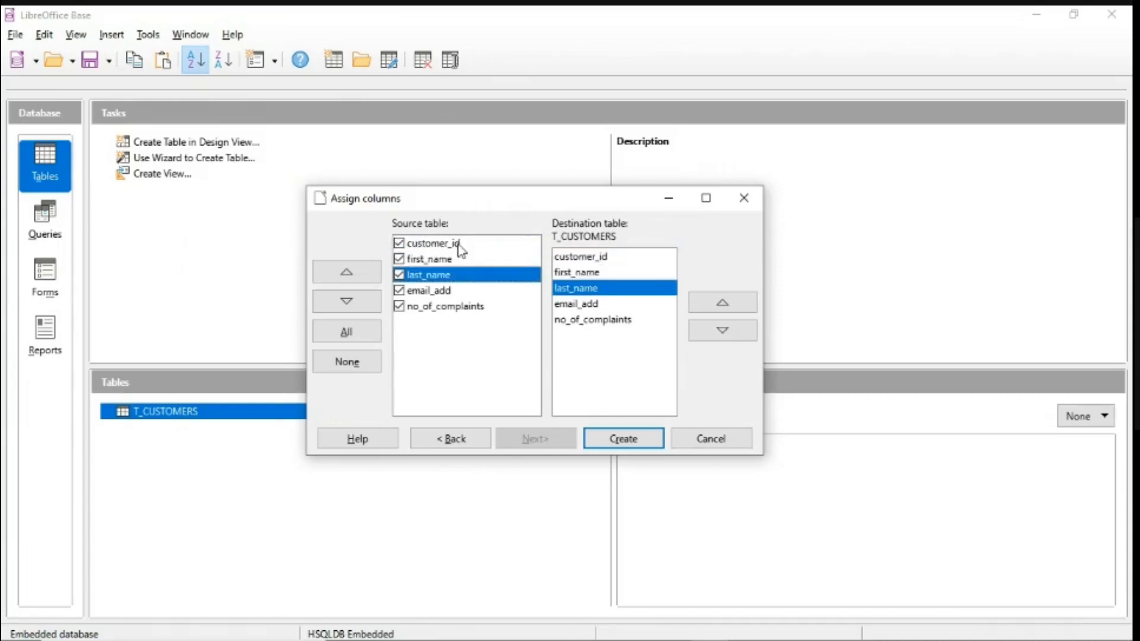
{"action": "key", "text": "Down"}
{"action": "key", "text": "Down"}
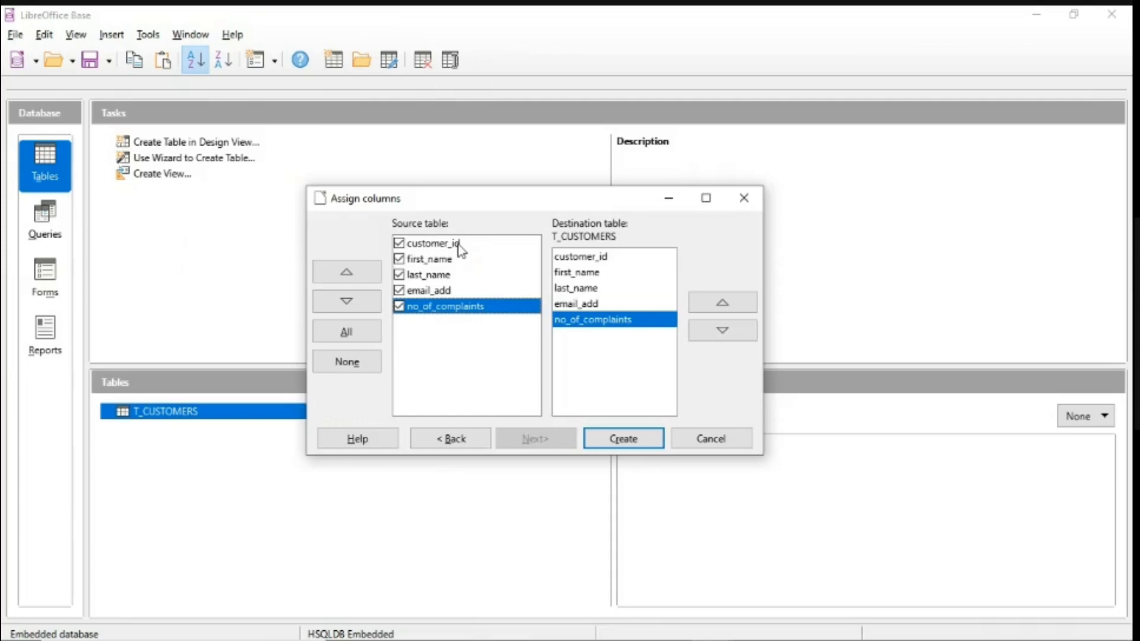
{"action": "key", "text": "Up"}
{"action": "key", "text": "Up"}
{"action": "key", "text": "Up"}
{"action": "key", "text": "Up"}
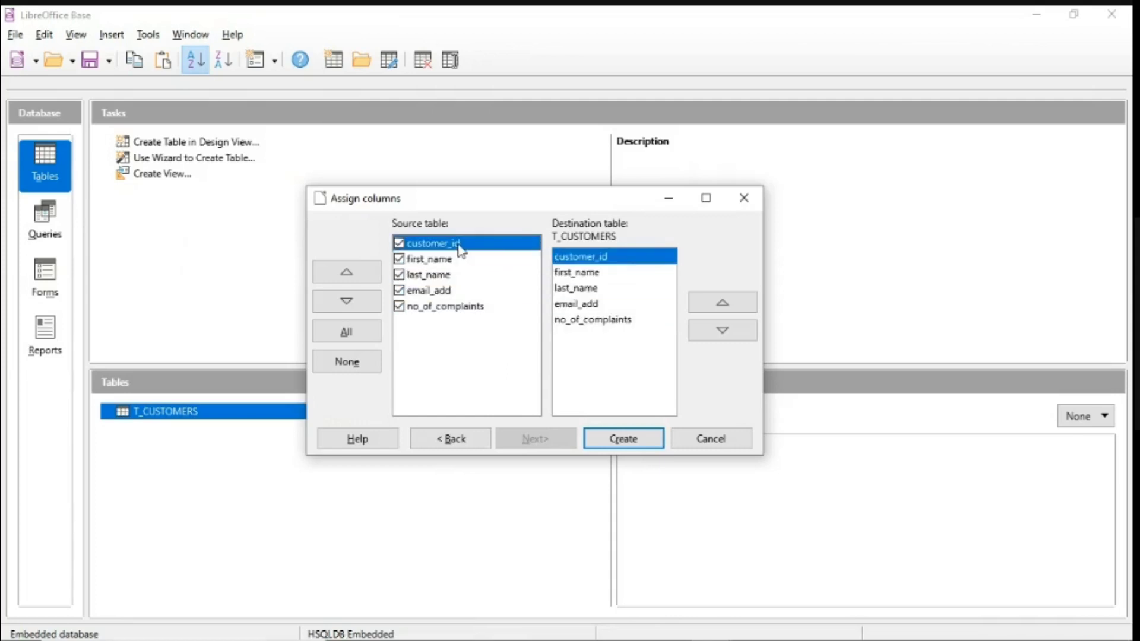
{"action": "left_click", "coordinate": [646, 441]}
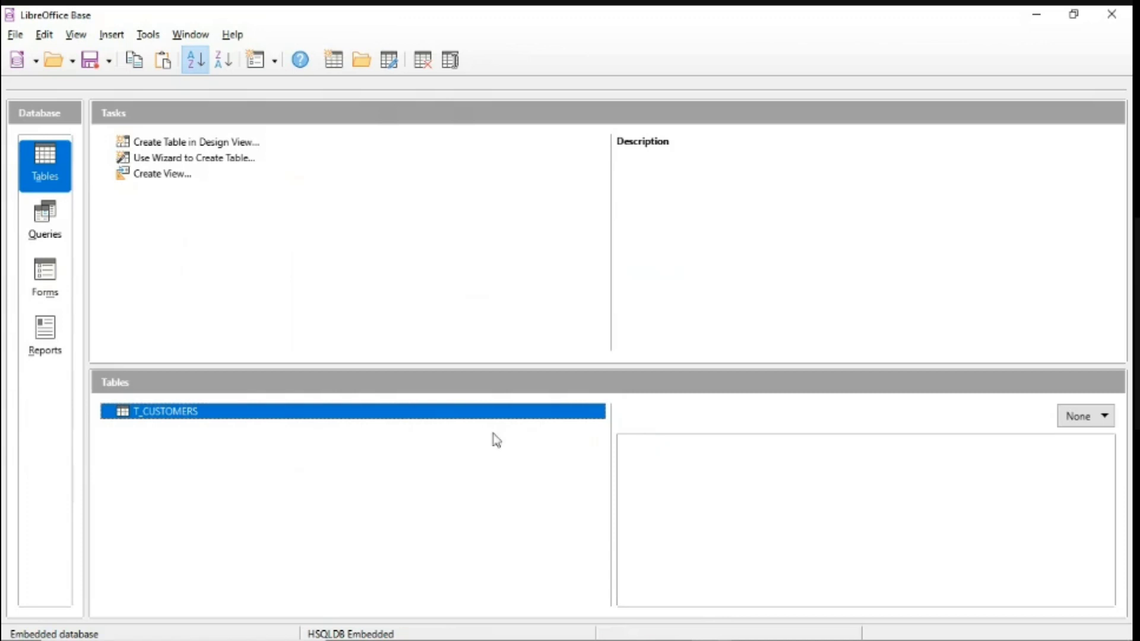
{"action": "double_click", "coordinate": [239, 412]}
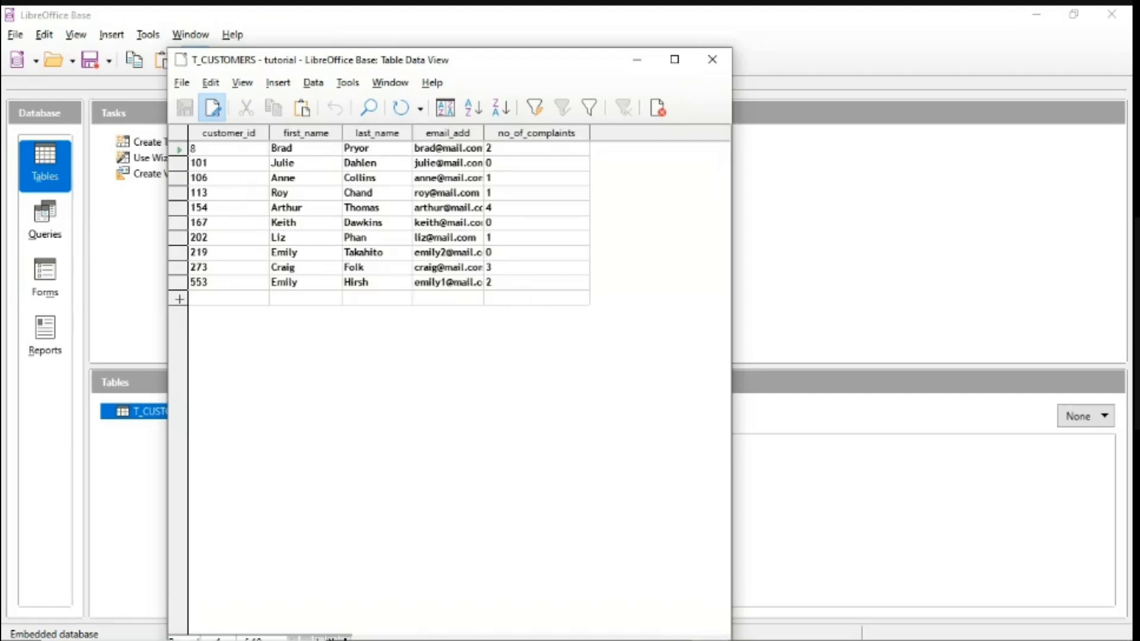
{"action": "left_click", "coordinate": [677, 628]}
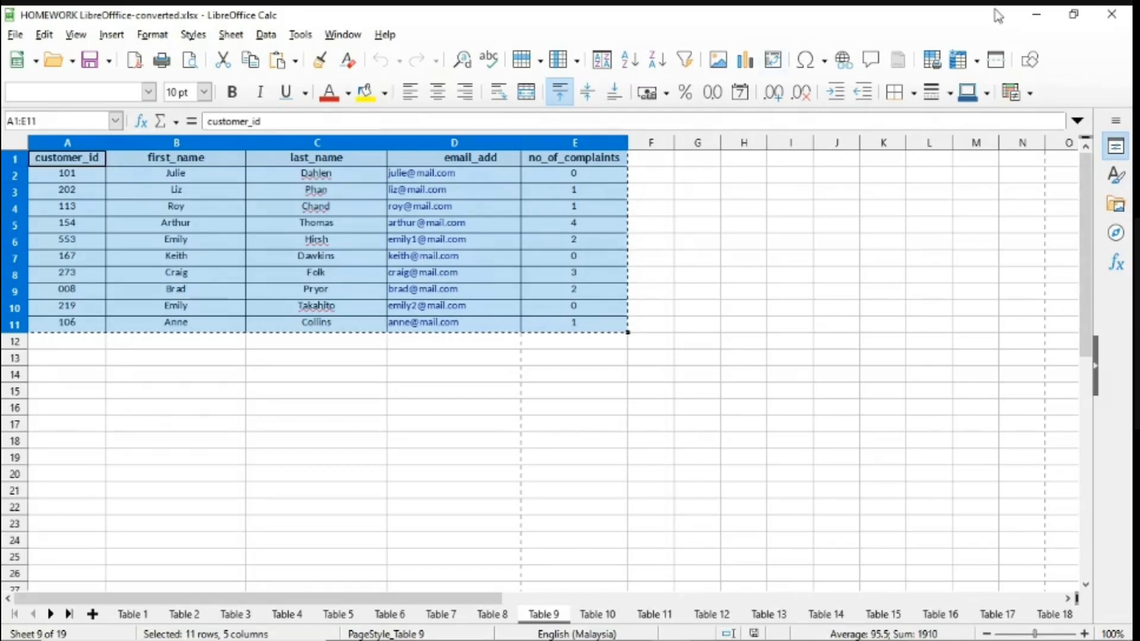
{"action": "left_click", "coordinate": [1035, 15]}
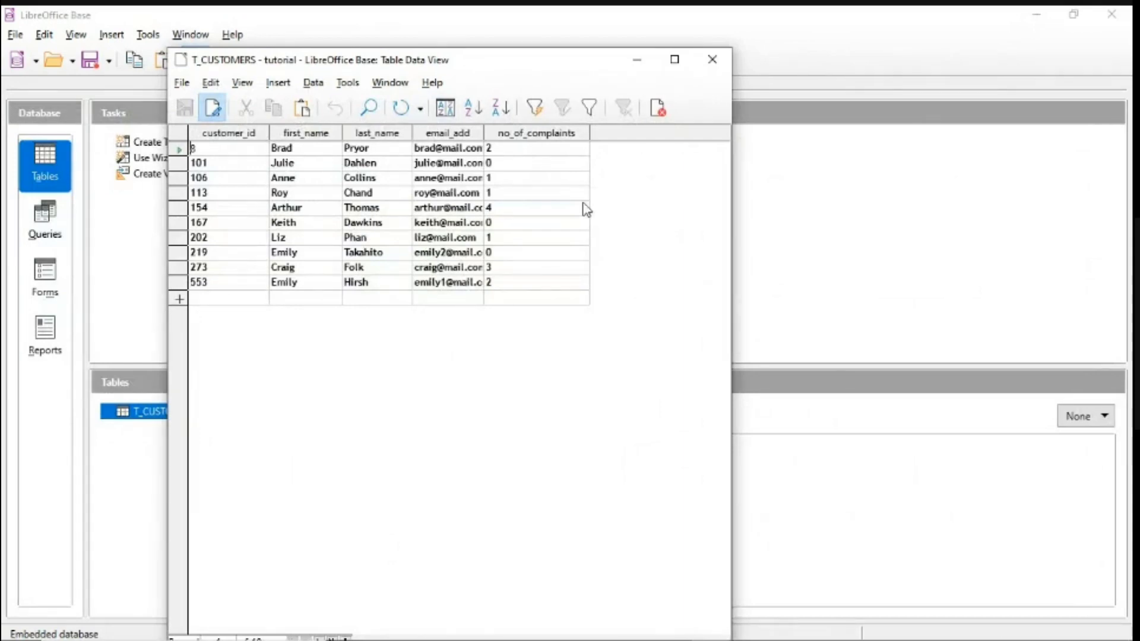
{"action": "left_click", "coordinate": [718, 64]}
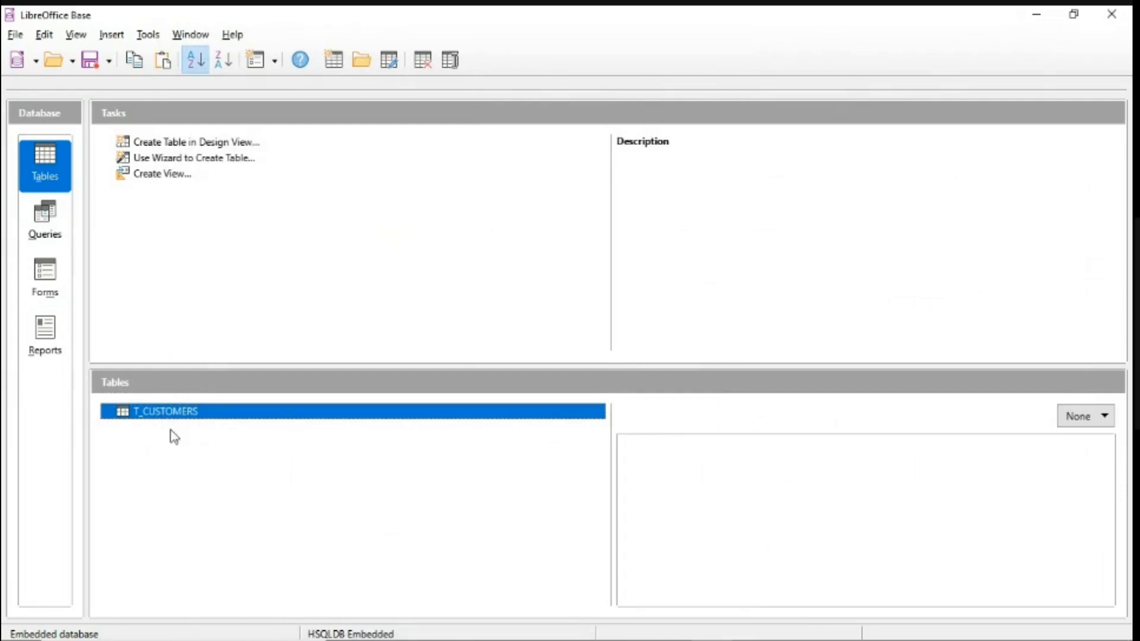
- Glance at the Calc sheet, return to the database, and save it
{"action": "mouse_move", "coordinate": [190, 638]}
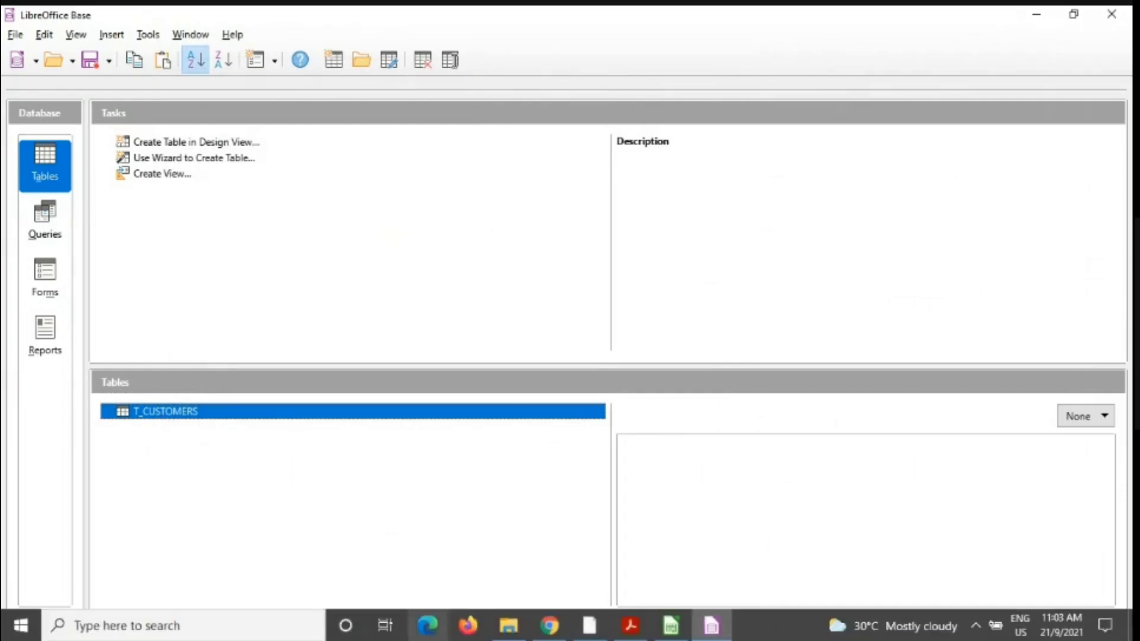
{"action": "left_click", "coordinate": [671, 625]}
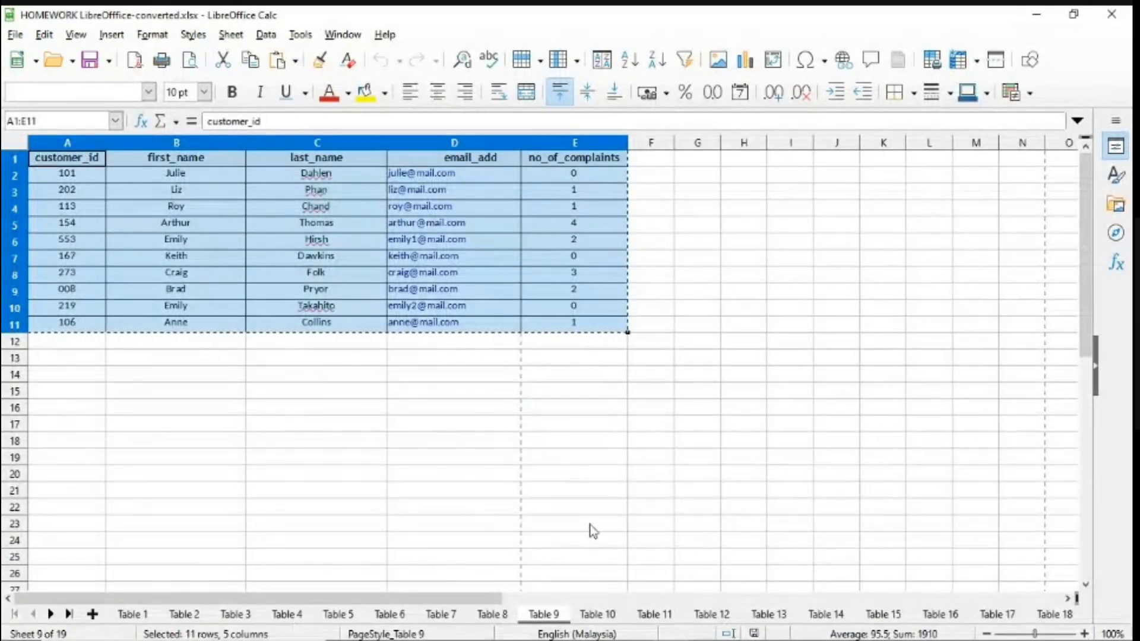
{"action": "left_click", "coordinate": [714, 630]}
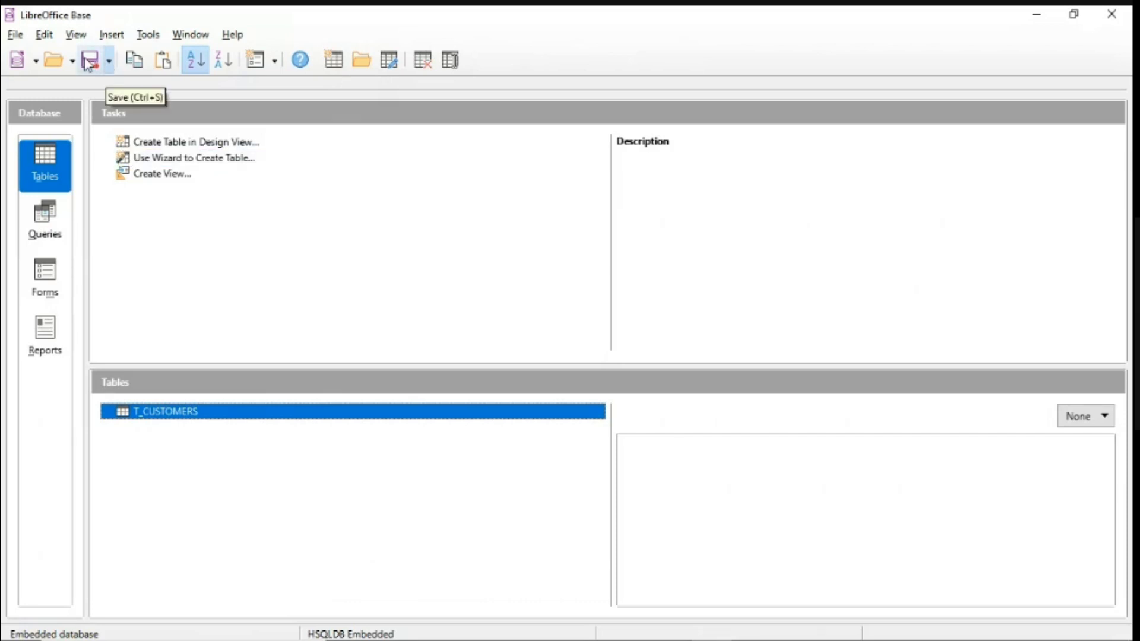
{"action": "left_click", "coordinate": [88, 62]}
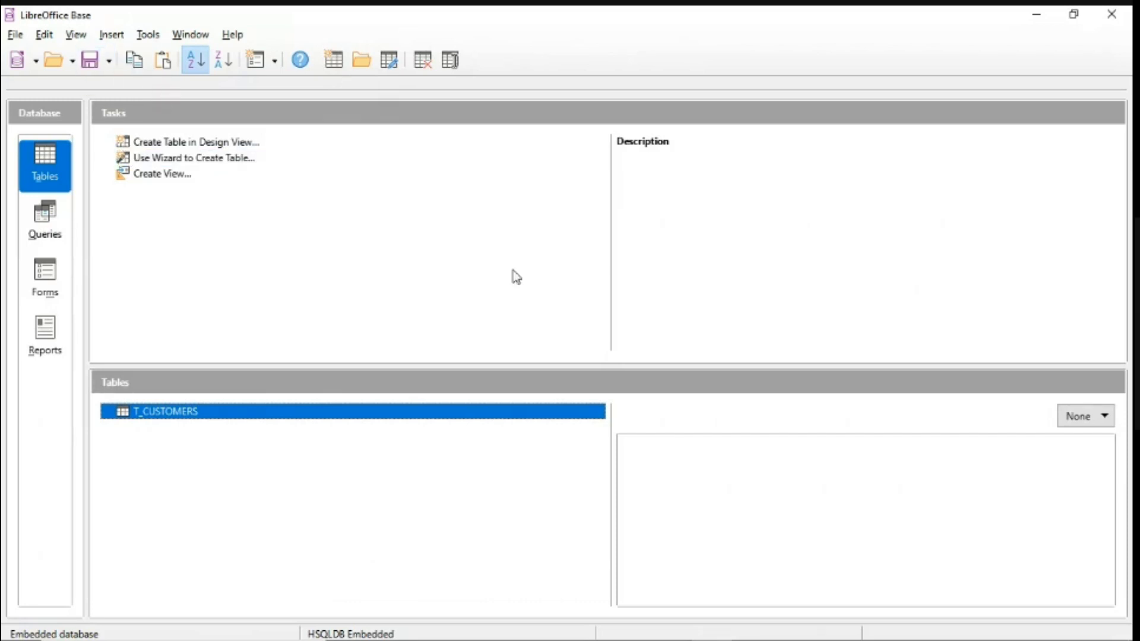